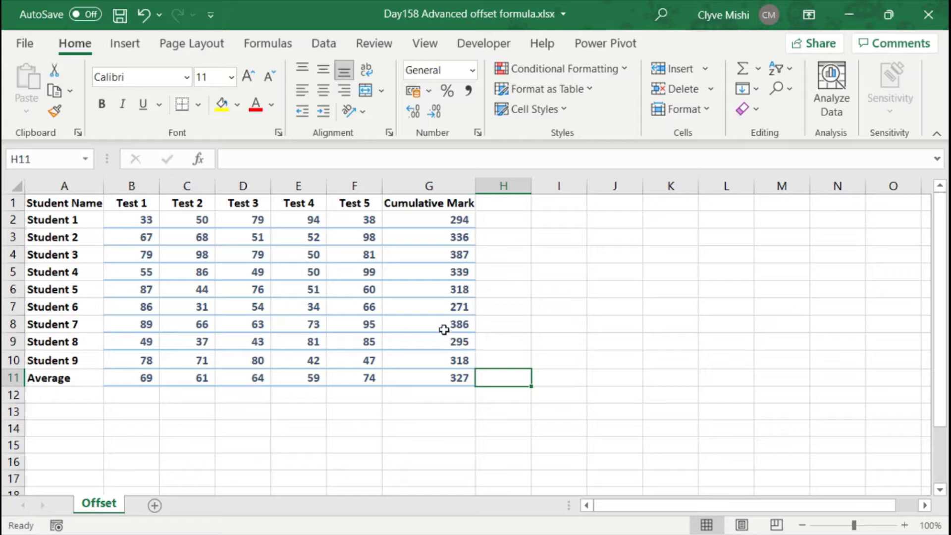
Inspect the SUM formula behind Student 1's Cumulative Mark in cell G2.
{"action": "double_click", "coordinate": [436, 220]}
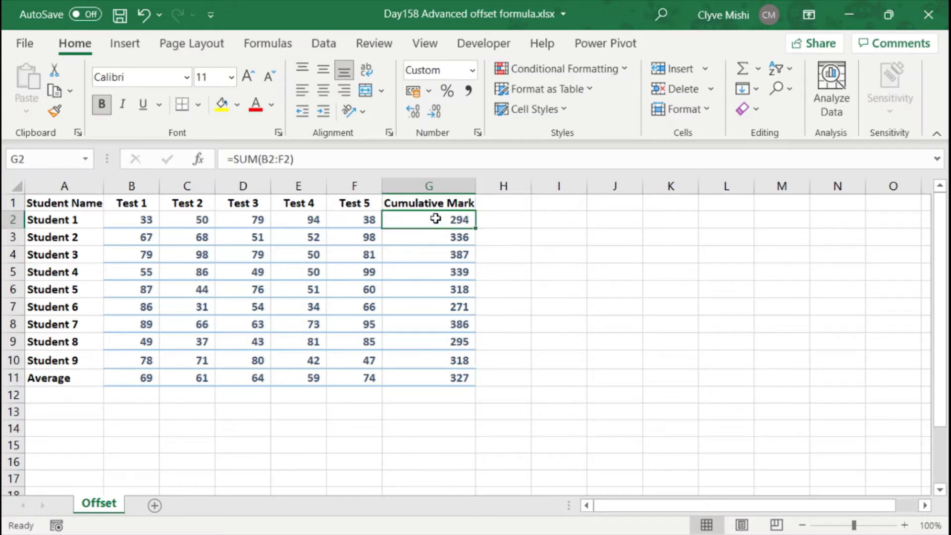
{"action": "key", "text": "Return"}
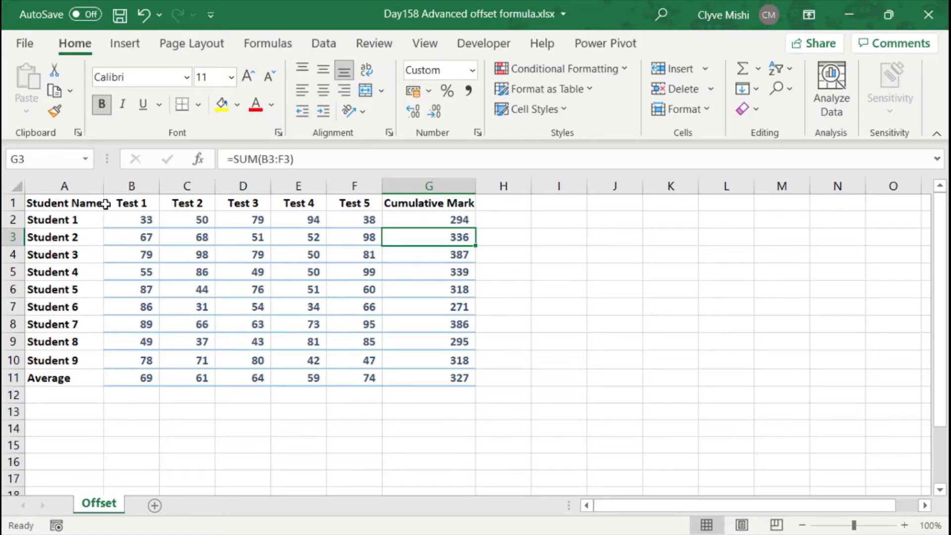
{"action": "double_click", "coordinate": [419, 220]}
{"action": "key", "text": "Return"}
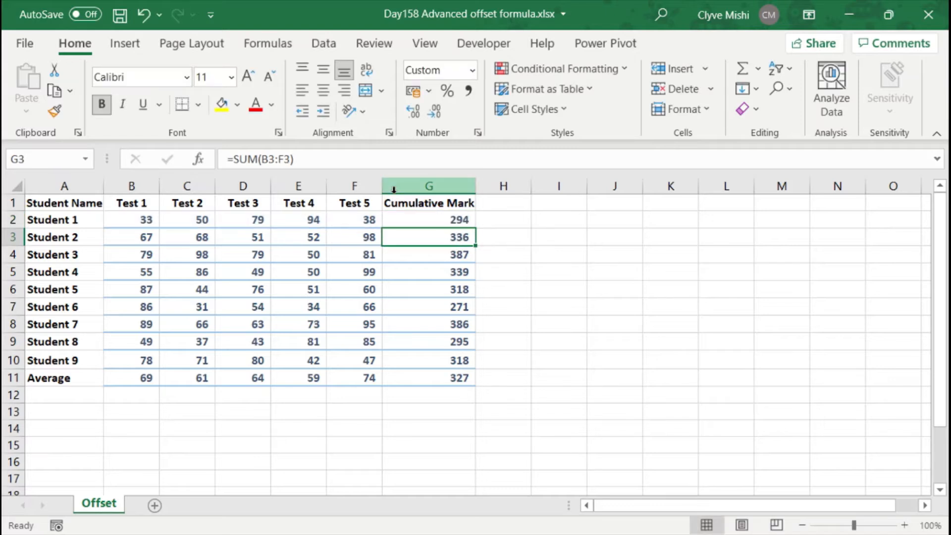
Insert a blank column between Test 5 and Cumulative Mark.
{"action": "left_click", "coordinate": [393, 187]}
{"action": "right_click", "coordinate": [377, 186]}
{"action": "left_click", "coordinate": [369, 187]}
{"action": "left_click", "coordinate": [410, 187]}
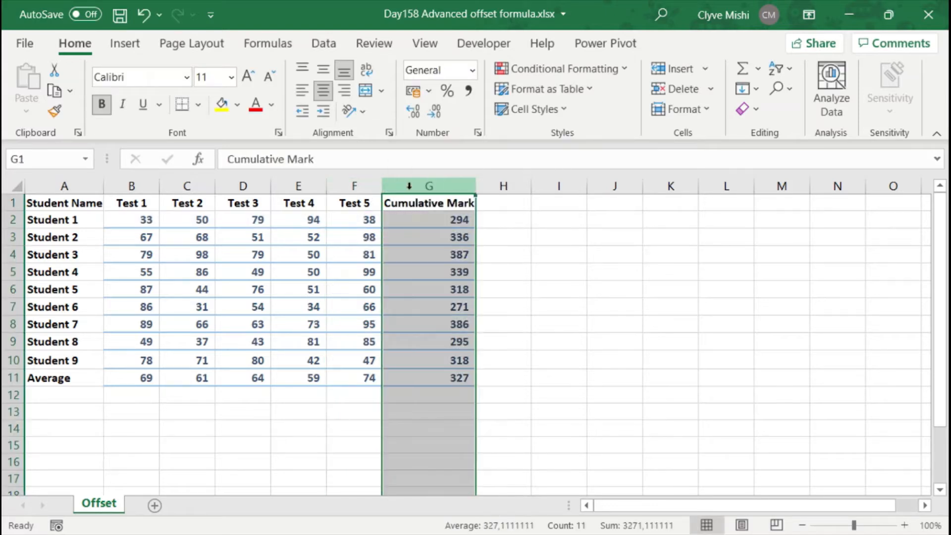
{"action": "right_click", "coordinate": [410, 188]}
{"action": "left_click", "coordinate": [470, 341]}
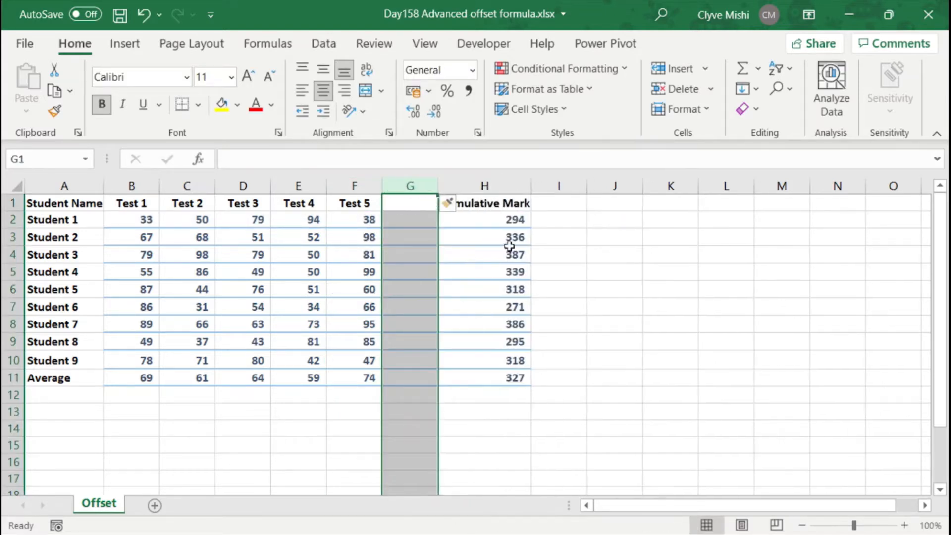
Check the range summed in Student 1's Cumulative Mark formula in H2, and undo the column insertion.
{"action": "double_click", "coordinate": [510, 223]}
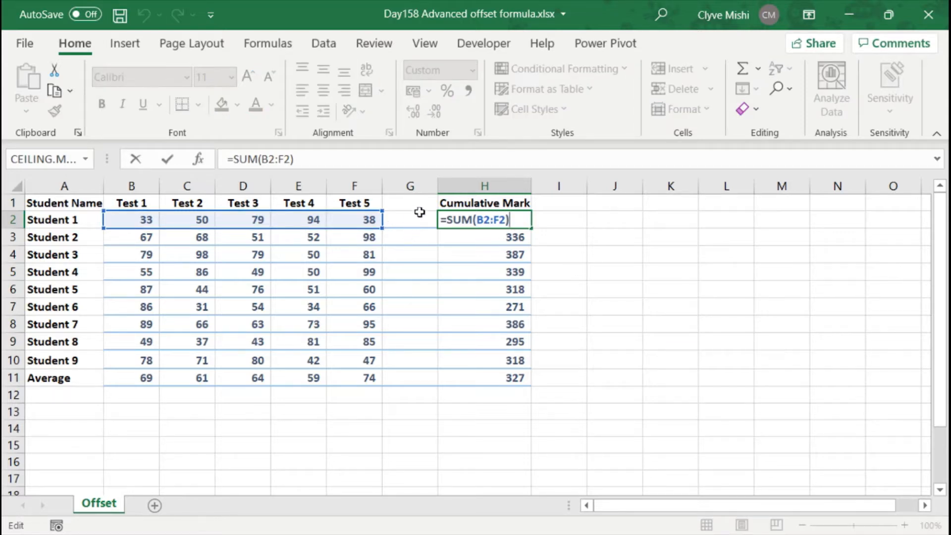
{"action": "key", "text": "Return"}
{"action": "key", "text": "ctrl+z"}
{"action": "key", "text": "ctrl+z"}
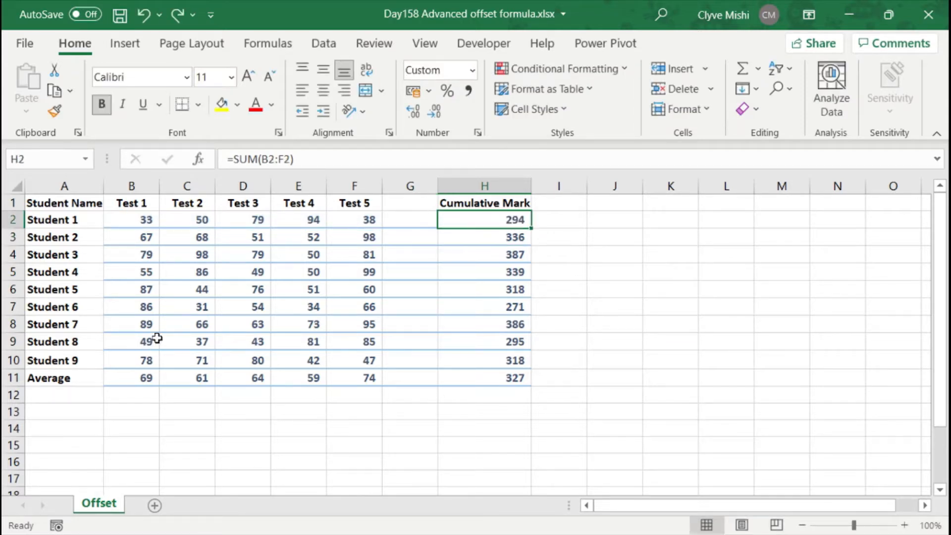
Insert a blank row above the Average row and extend the student names into it as Student 10.
{"action": "left_click", "coordinate": [13, 379]}
{"action": "right_click", "coordinate": [14, 379]}
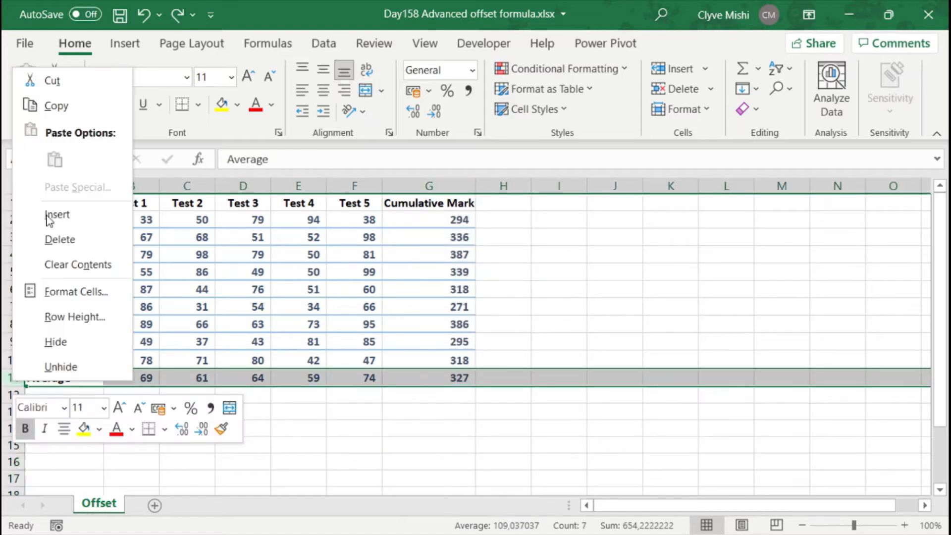
{"action": "left_click", "coordinate": [66, 218]}
{"action": "left_click", "coordinate": [59, 363]}
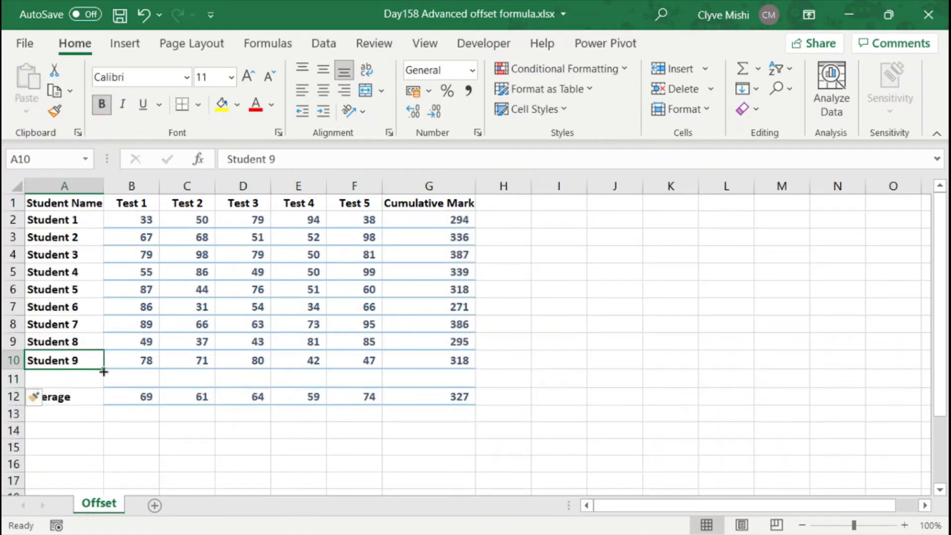
{"action": "left_click_drag", "start_coordinate": [103, 370], "coordinate": [105, 387]}
Check the range averaged in the Test 1 Average formula in B12, and undo the added Student 10 row.
{"action": "double_click", "coordinate": [147, 398]}
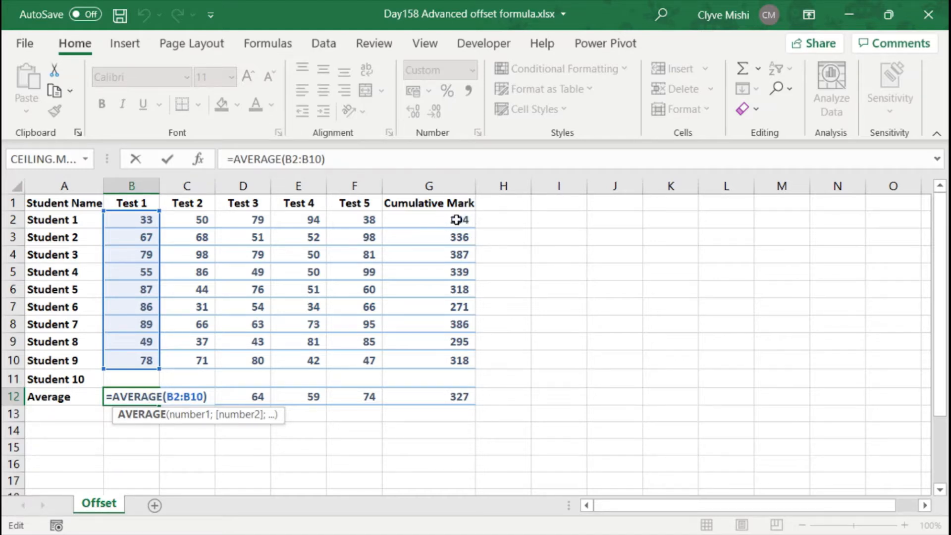
{"action": "key", "text": "ctrl+Return"}
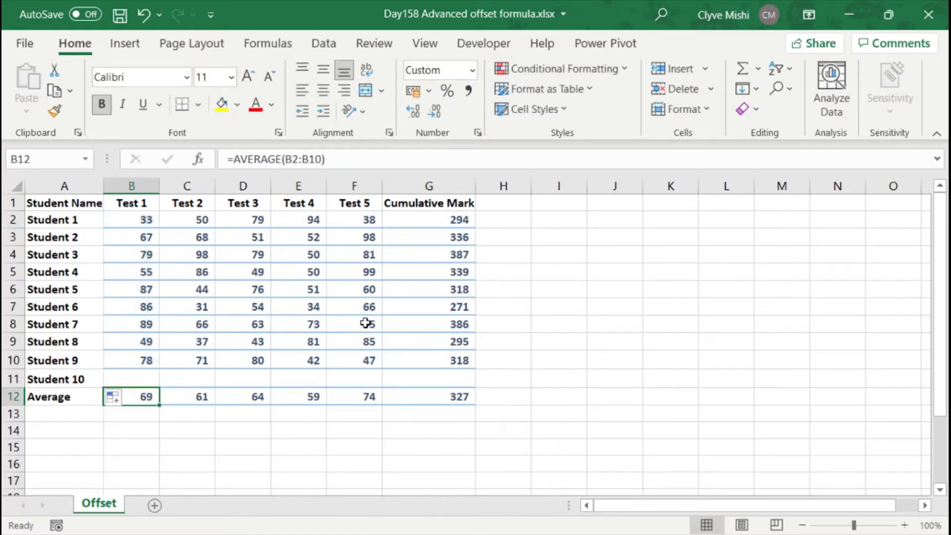
{"action": "key", "text": "ctrl+z"}
{"action": "key", "text": "ctrl+z"}
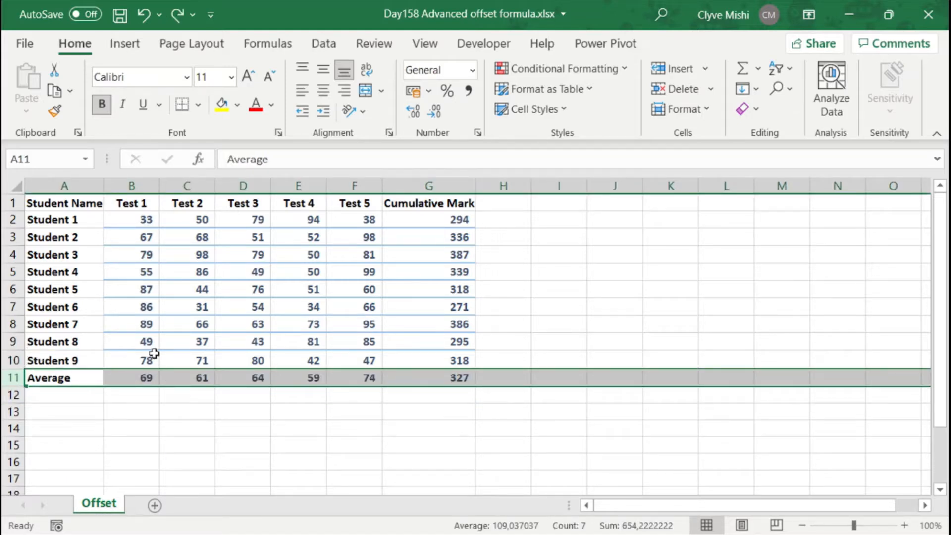
Examine the range argument of the Test 1 AVERAGE formula in B11 without changing it.
{"action": "double_click", "coordinate": [144, 378]}
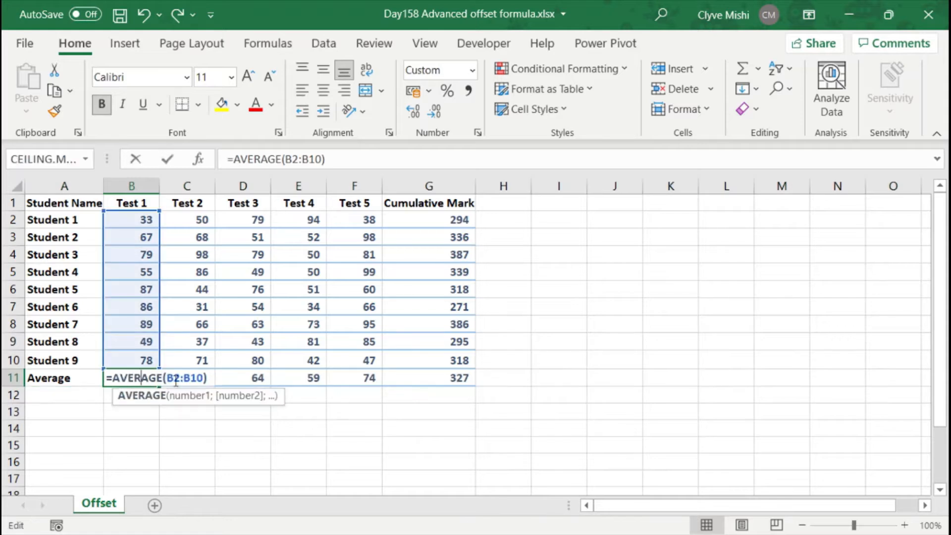
{"action": "key", "text": "Escape"}
{"action": "double_click", "coordinate": [142, 378]}
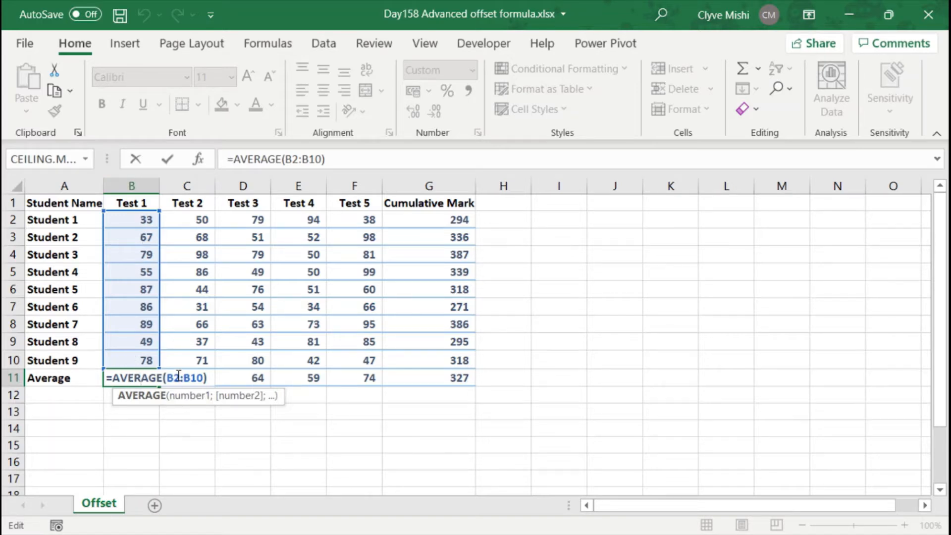
{"action": "left_click_drag", "start_coordinate": [169, 376], "coordinate": [198, 375]}
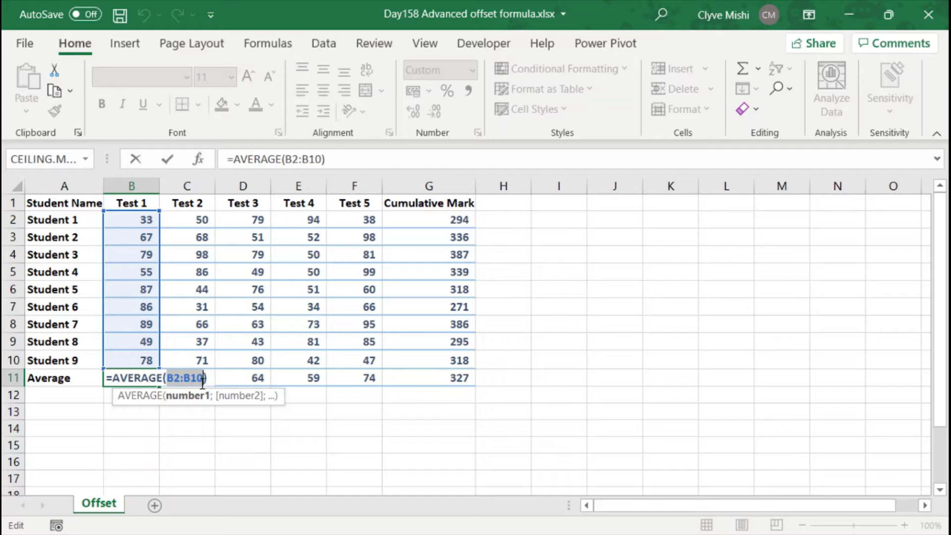
{"action": "key", "text": "Escape"}
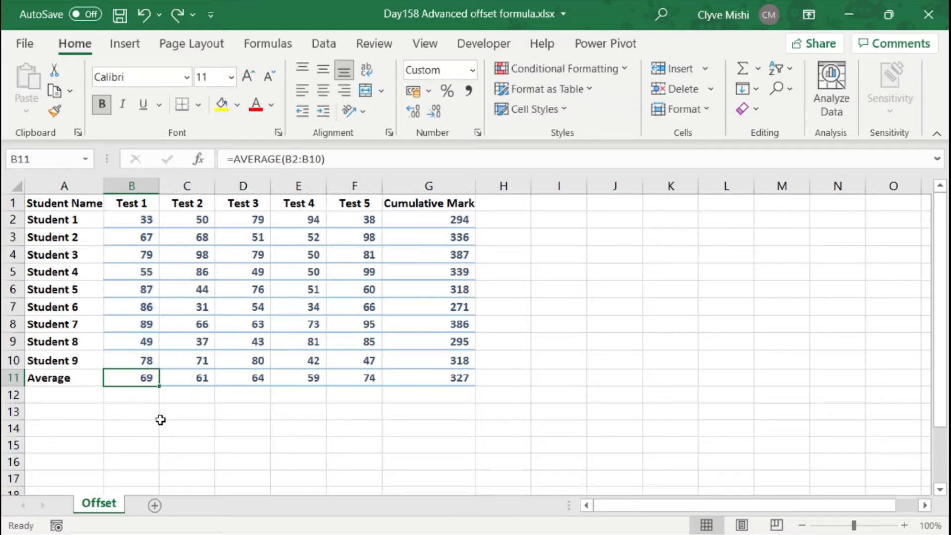
Begin an OFFSET formula in B13 with B11 as reference, -1 as rows and 0 as columns.
{"action": "left_click", "coordinate": [156, 417]}
{"action": "left_click", "coordinate": [202, 411]}
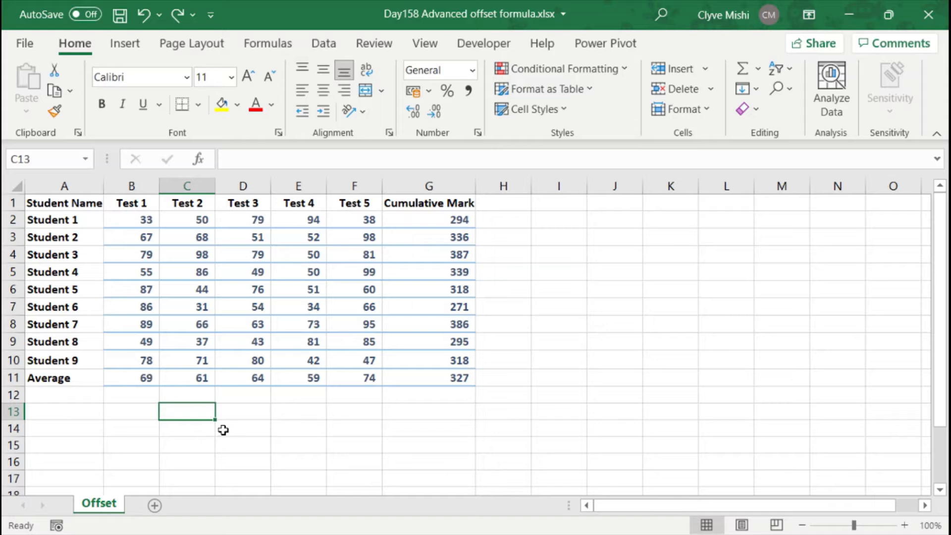
{"action": "left_click", "coordinate": [122, 411]}
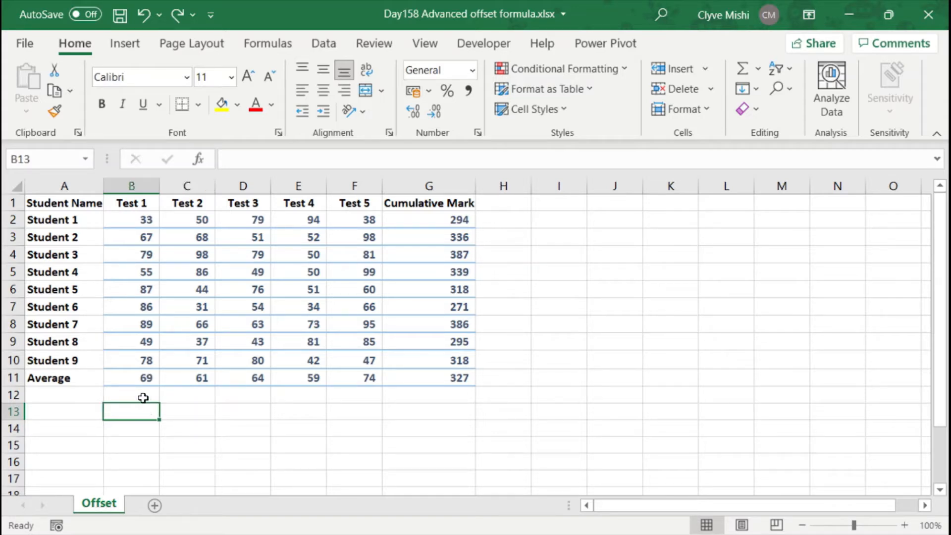
{"action": "type", "text": "="}
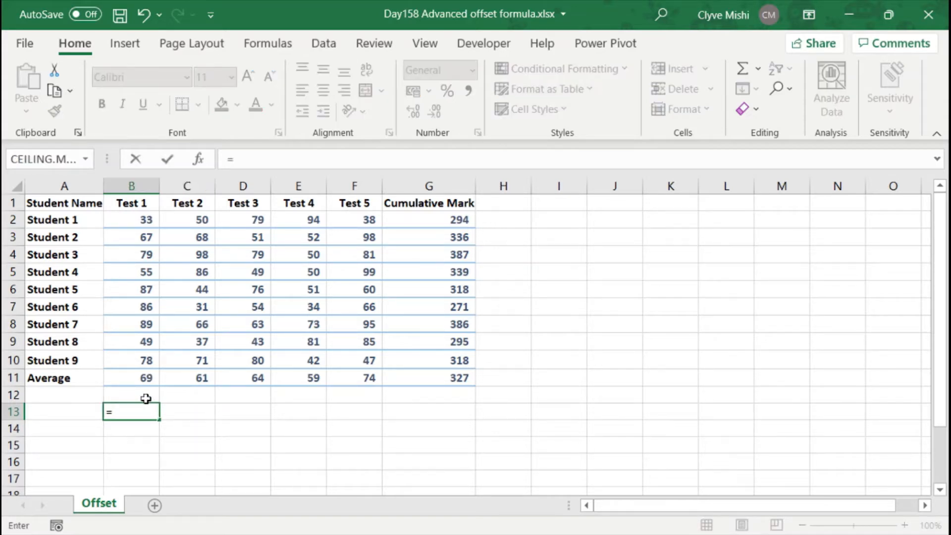
{"action": "type", "text": "off"}
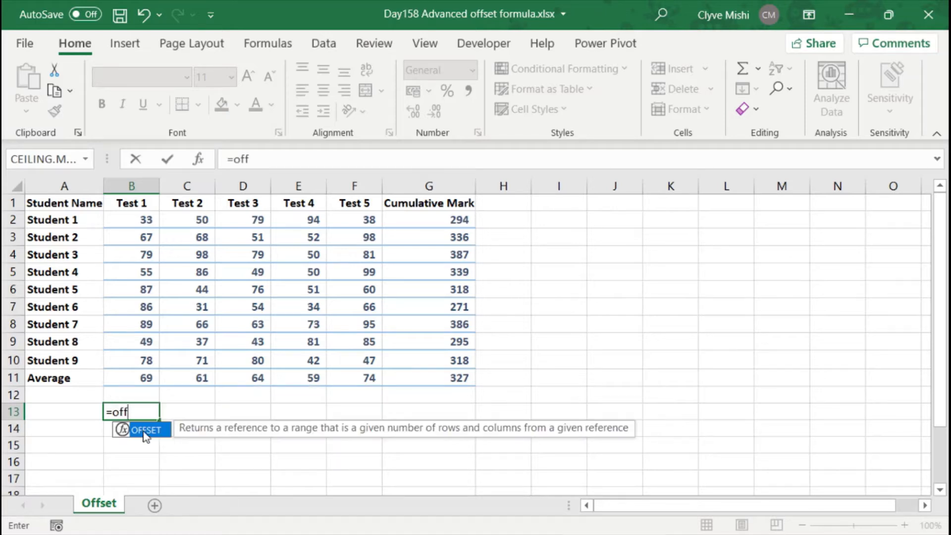
{"action": "double_click", "coordinate": [144, 431]}
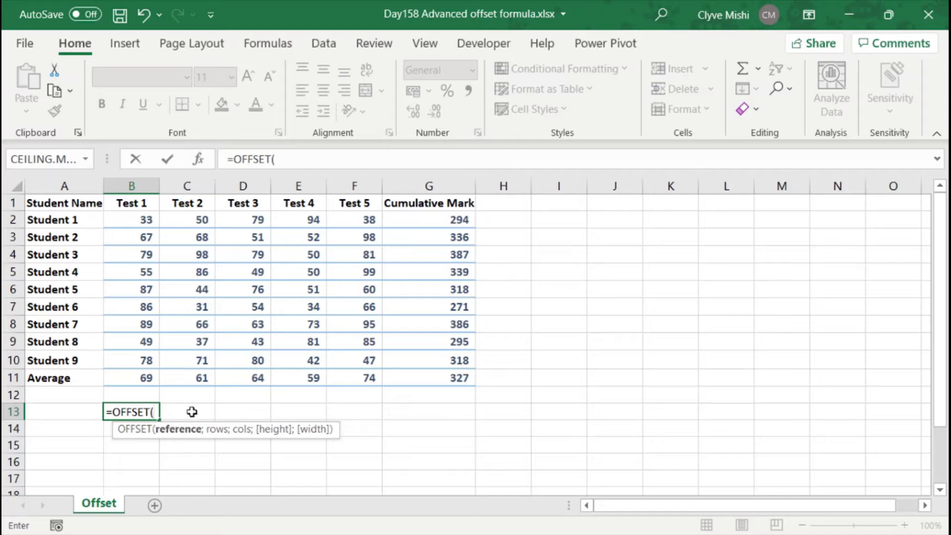
{"action": "left_click", "coordinate": [140, 378]}
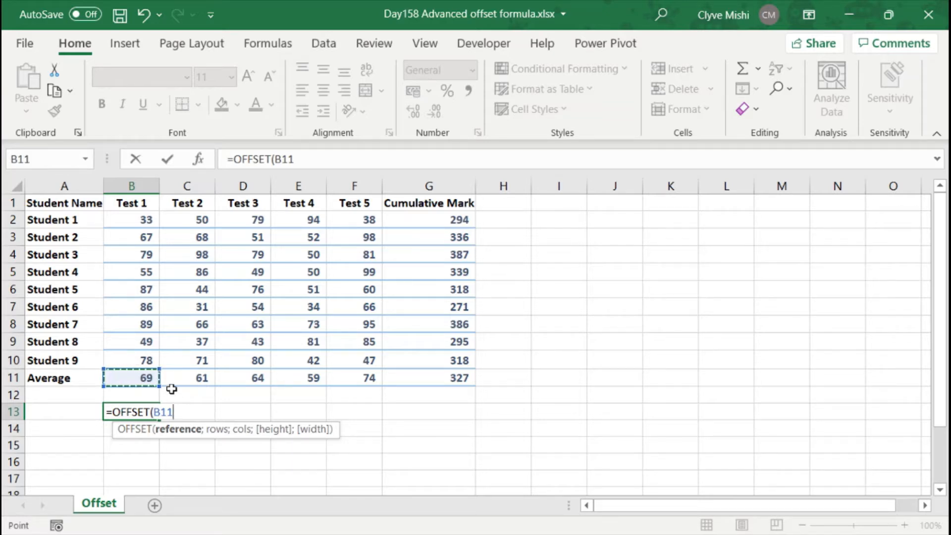
{"action": "type", "text": ";-1"}
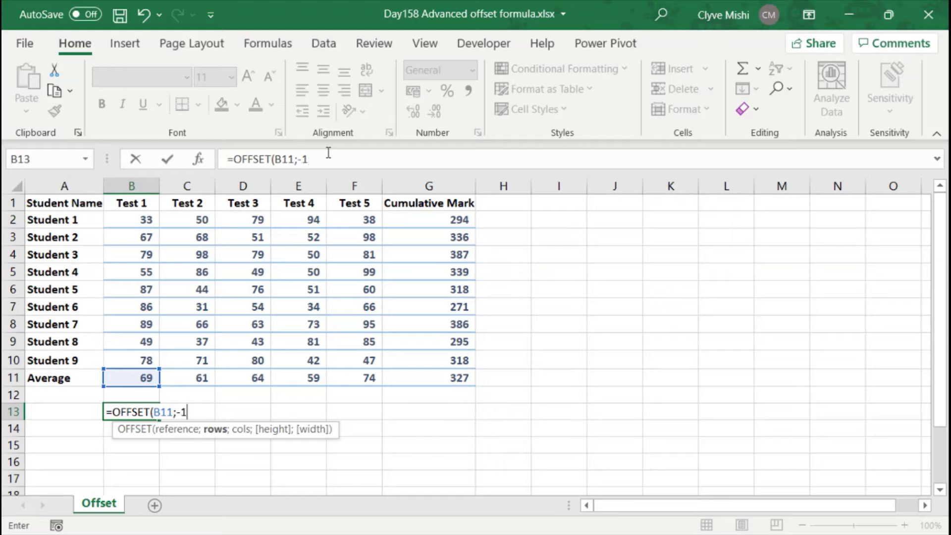
{"action": "type", "text": ";0"}
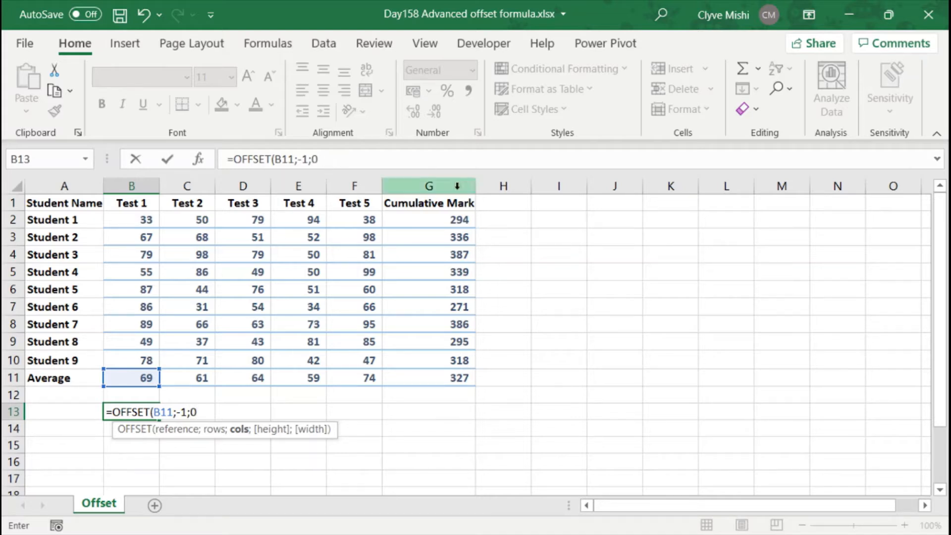
Complete the OFFSET formula in B13 with a height of -9 and a width of 1.
{"action": "type", "text": ";"}
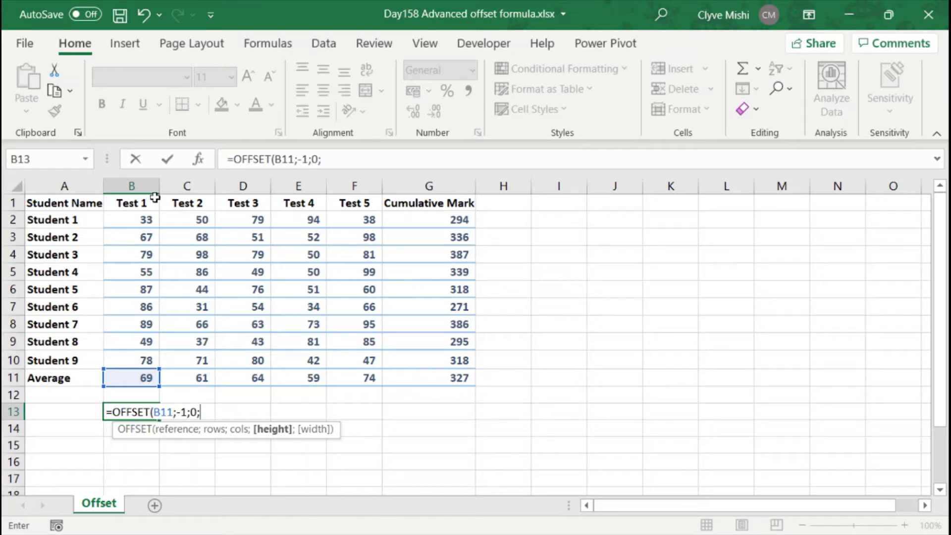
{"action": "left_click", "coordinate": [358, 160]}
{"action": "type", "text": "-9"}
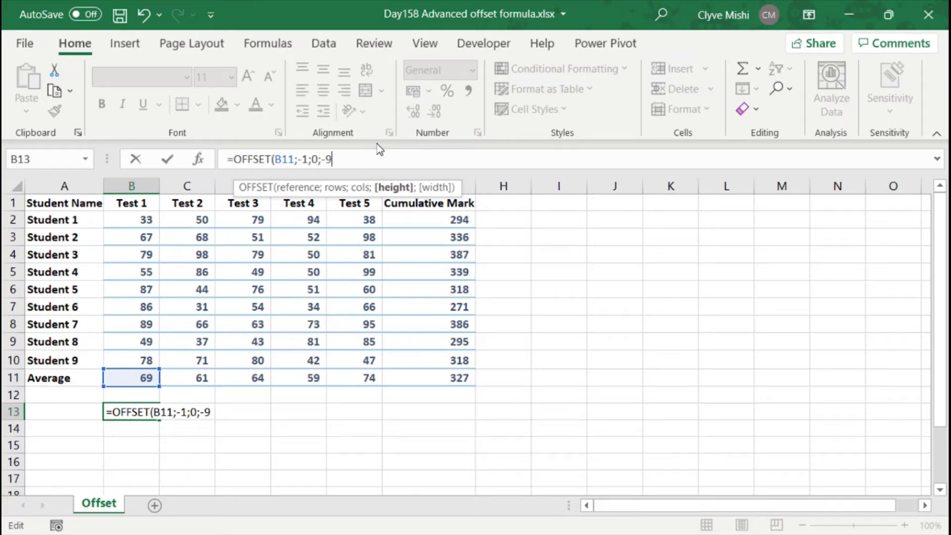
{"action": "type", "text": ";"}
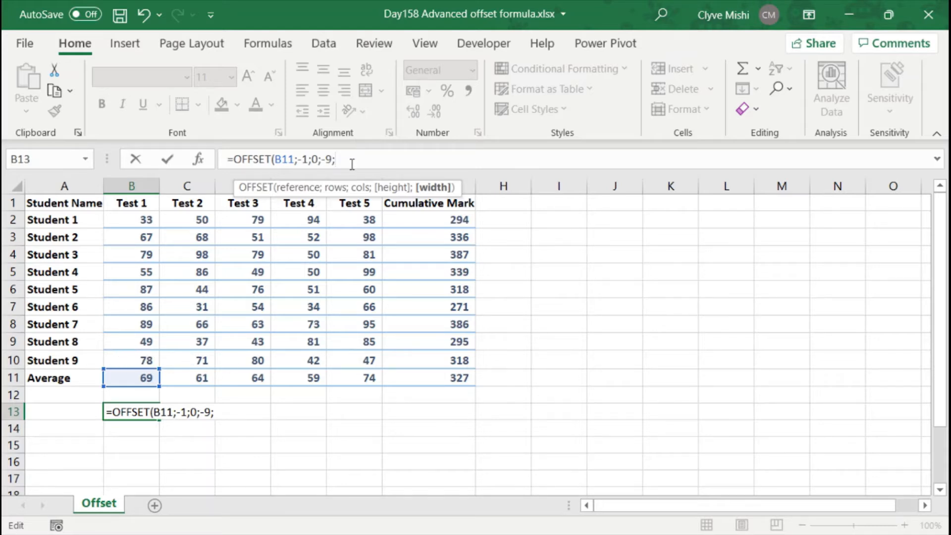
{"action": "type", "text": "1)"}
{"action": "key", "text": "Return"}
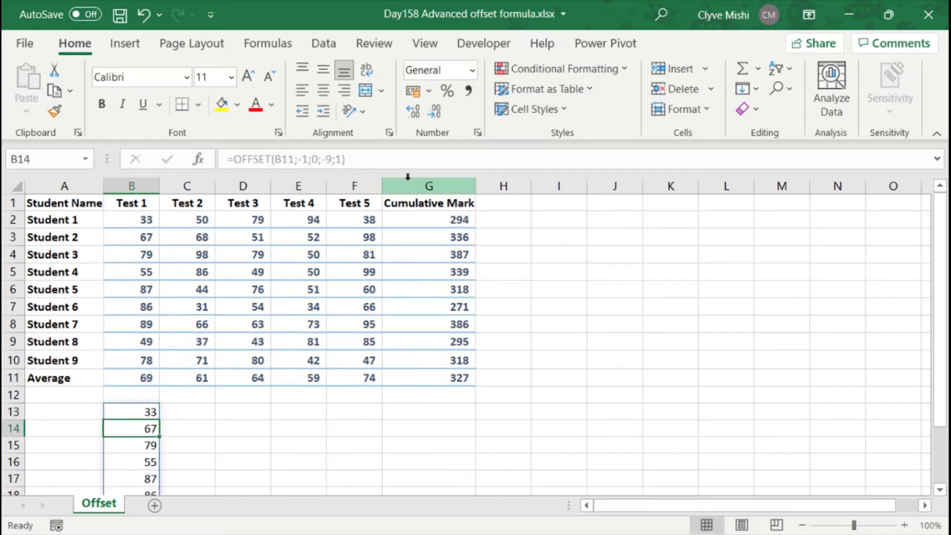
Compare the values spilled into B13:B21 with the original Test 1 marks in B2:B10.
{"action": "scroll", "coordinate": [317, 288], "scroll_direction": "down", "scroll_amount": 2}
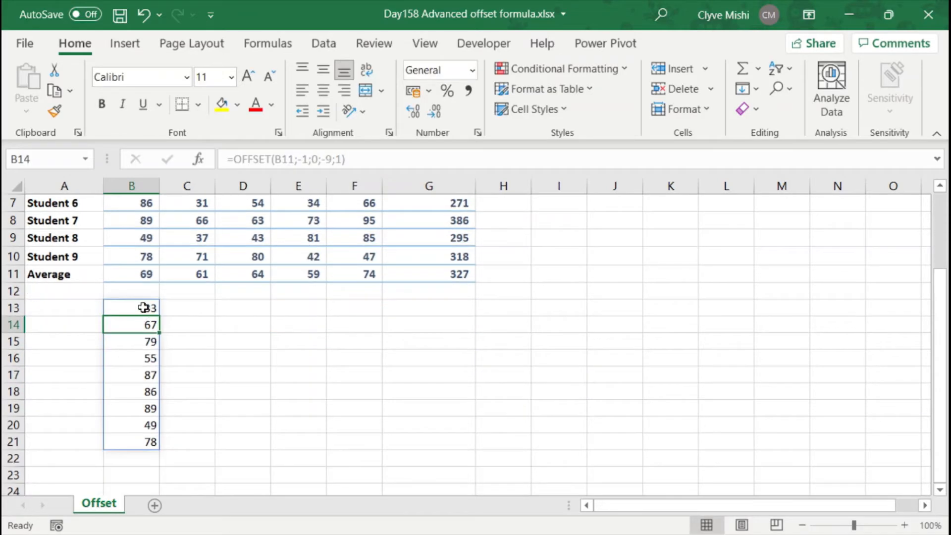
{"action": "left_click_drag", "start_coordinate": [144, 306], "coordinate": [138, 441]}
{"action": "scroll", "coordinate": [144, 231], "scroll_direction": "up", "scroll_amount": 2}
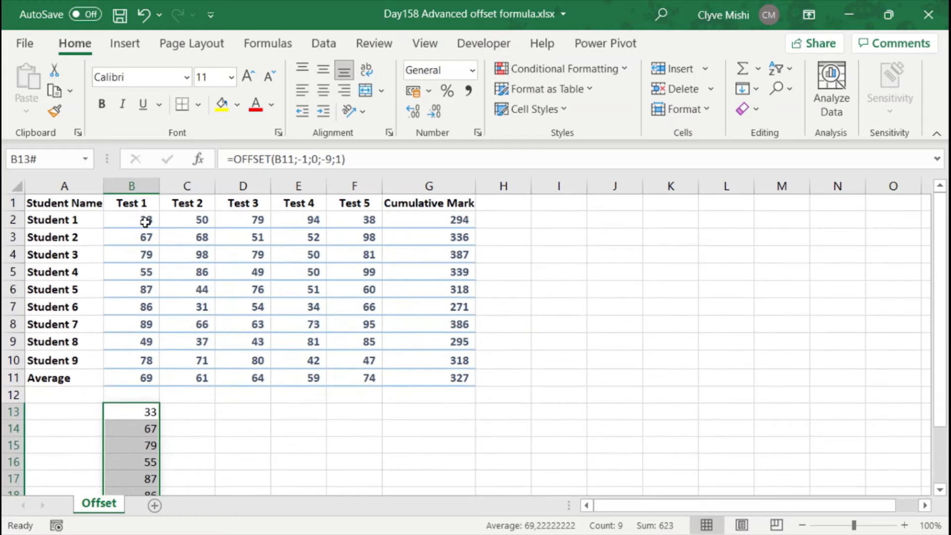
{"action": "left_click_drag", "start_coordinate": [144, 218], "coordinate": [131, 358]}
{"action": "scroll", "coordinate": [144, 306], "scroll_direction": "down", "scroll_amount": 2}
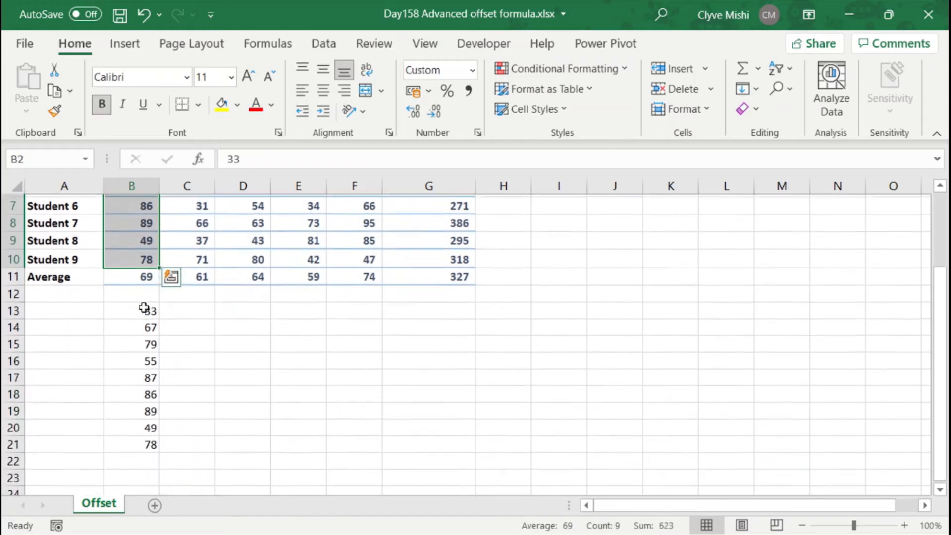
{"action": "left_click_drag", "start_coordinate": [150, 313], "coordinate": [151, 443]}
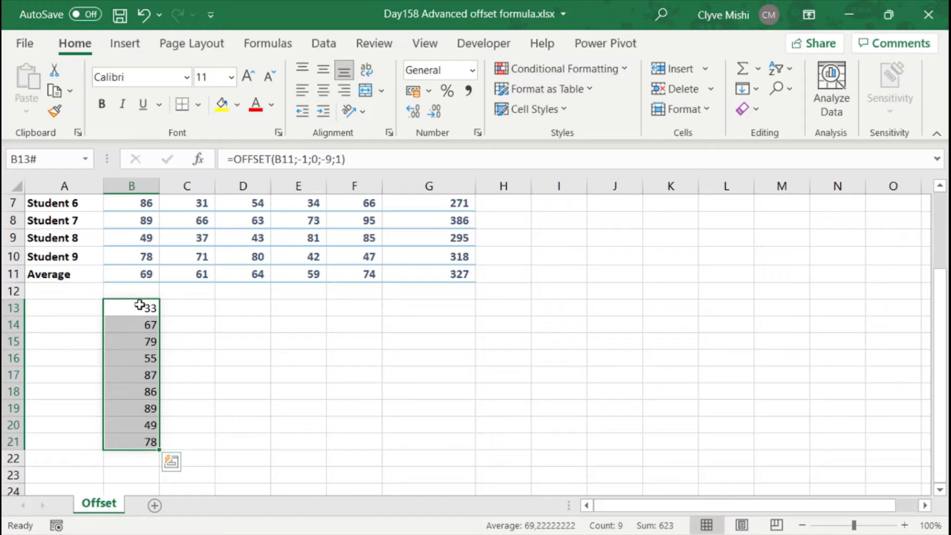
Review the range argument of the AVERAGE formula in B11 and the OFFSET formula in B13.
{"action": "left_click", "coordinate": [142, 273]}
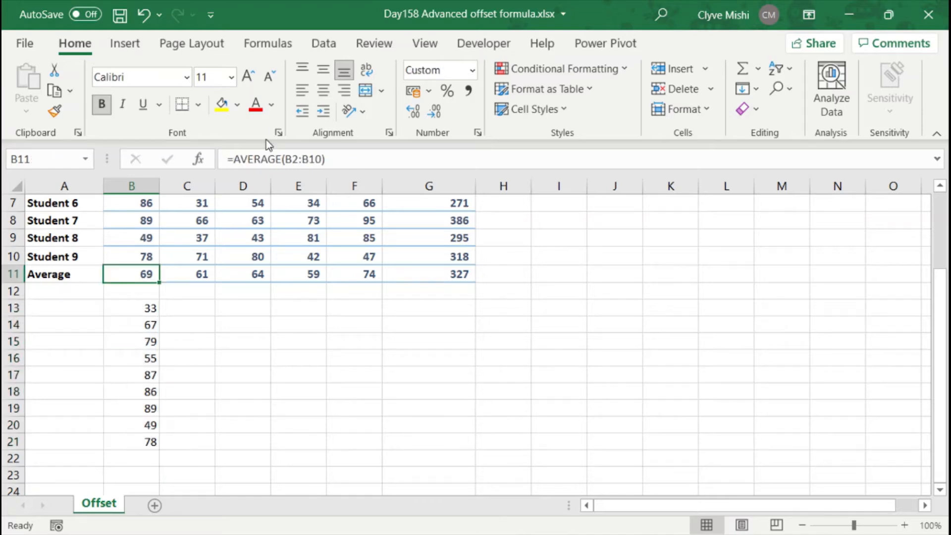
{"action": "left_click", "coordinate": [288, 158]}
{"action": "left_click_drag", "start_coordinate": [288, 159], "coordinate": [322, 161]}
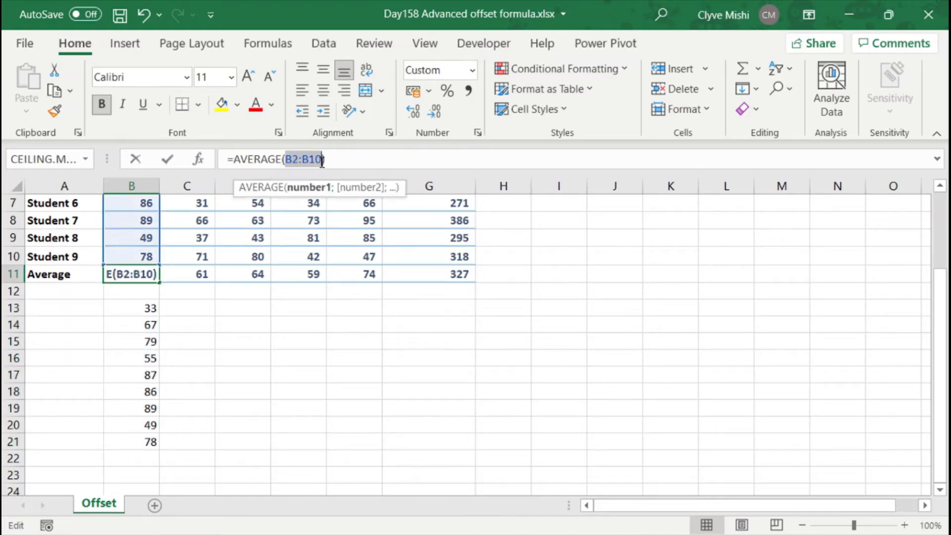
{"action": "key", "text": "Escape"}
{"action": "left_click", "coordinate": [149, 307]}
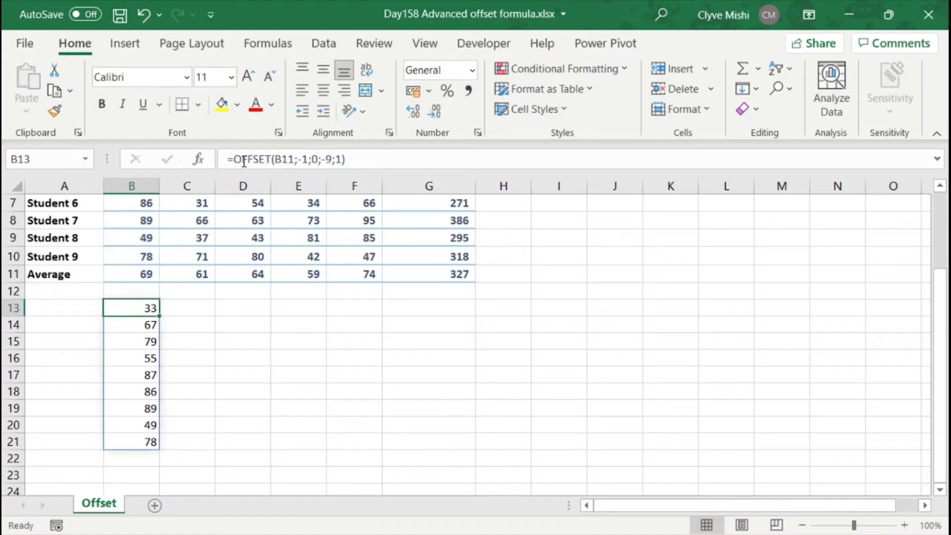
Review the reference, rows, cols, height and width arguments of the OFFSET formula in B13.
{"action": "left_click_drag", "start_coordinate": [228, 161], "coordinate": [347, 159]}
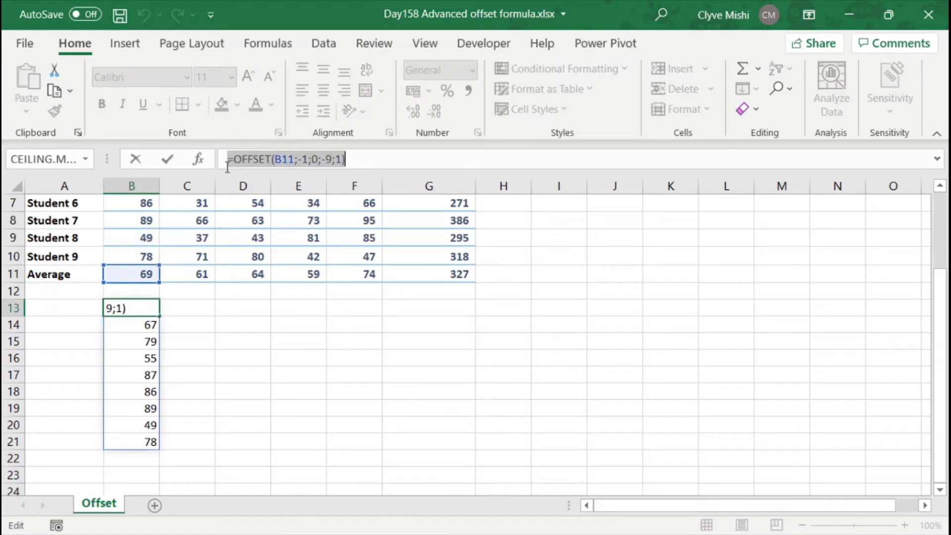
{"action": "left_click_drag", "start_coordinate": [234, 159], "coordinate": [367, 158]}
{"action": "left_click", "coordinate": [198, 159]}
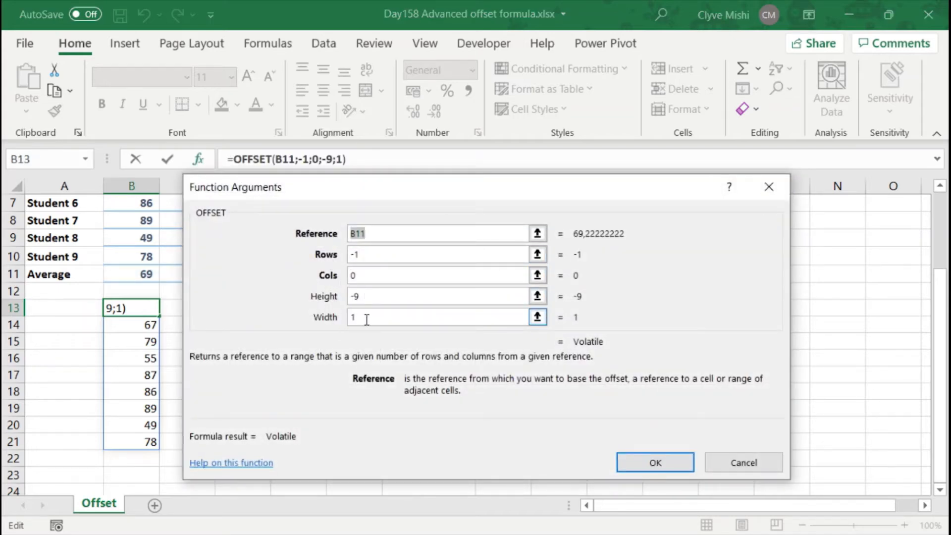
{"action": "left_click", "coordinate": [376, 296]}
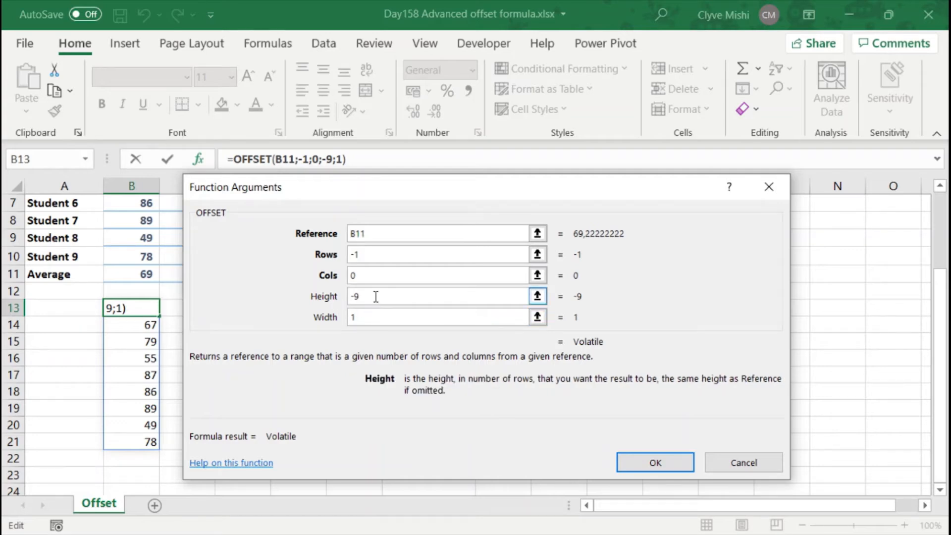
{"action": "left_click", "coordinate": [773, 191]}
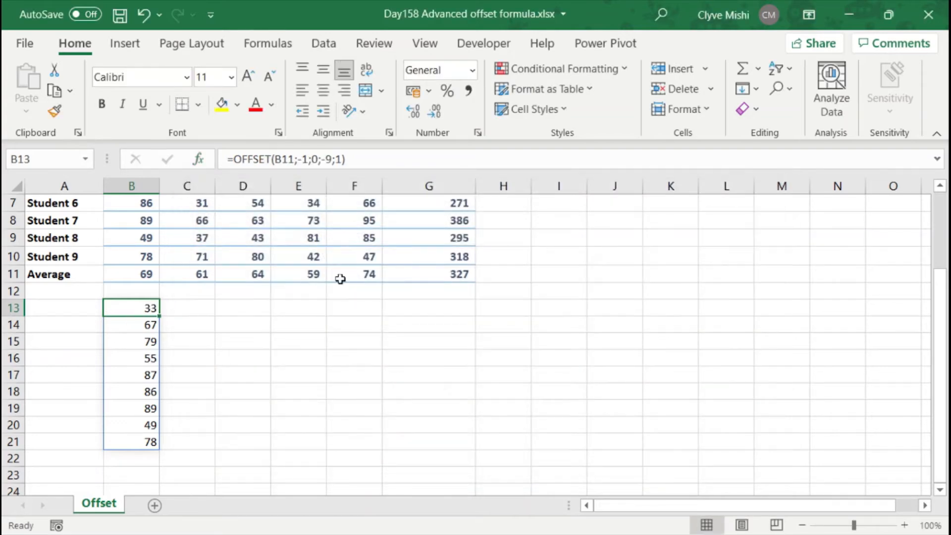
Compare the Test 1 marks in B2:B10 with the OFFSET formula and its results in B13.
{"action": "scroll", "coordinate": [209, 396], "scroll_direction": "up", "scroll_amount": 2}
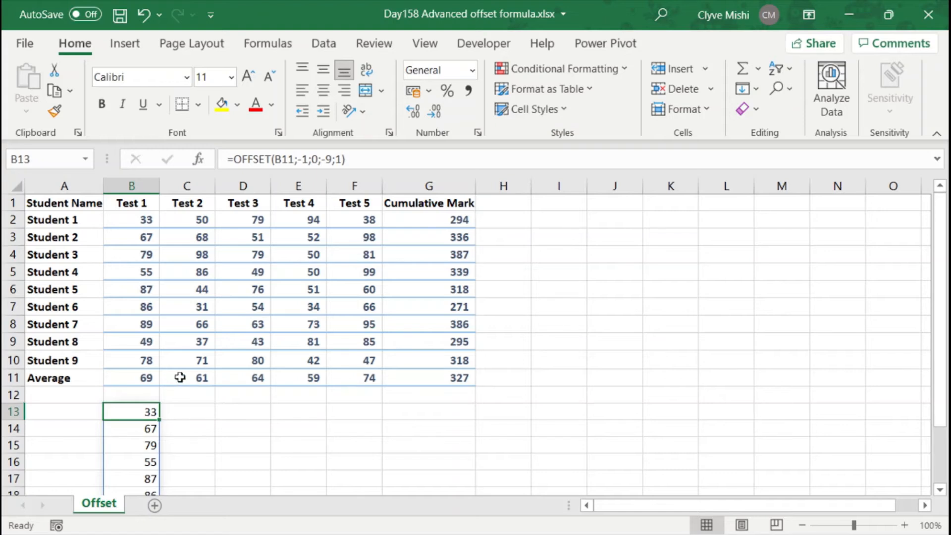
{"action": "left_click_drag", "start_coordinate": [148, 367], "coordinate": [143, 202]}
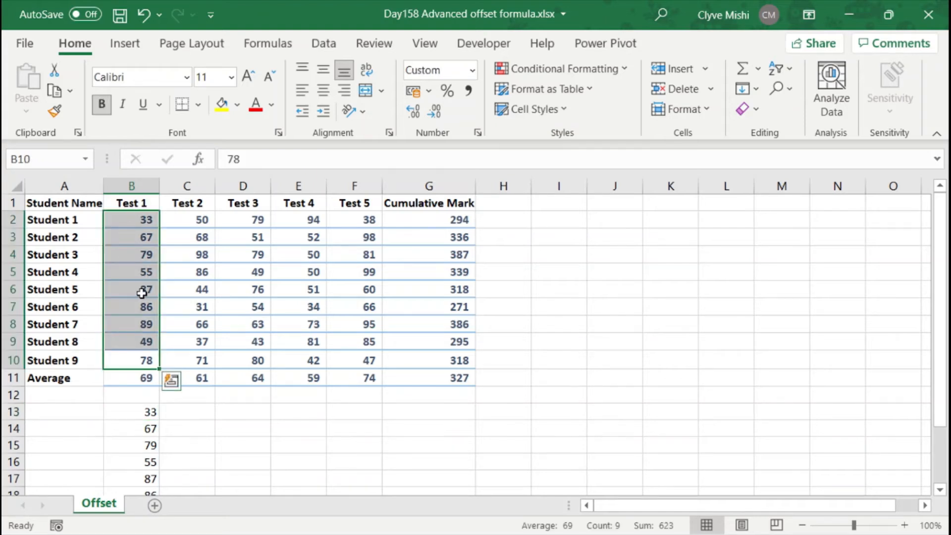
{"action": "key", "text": "ctrl+q"}
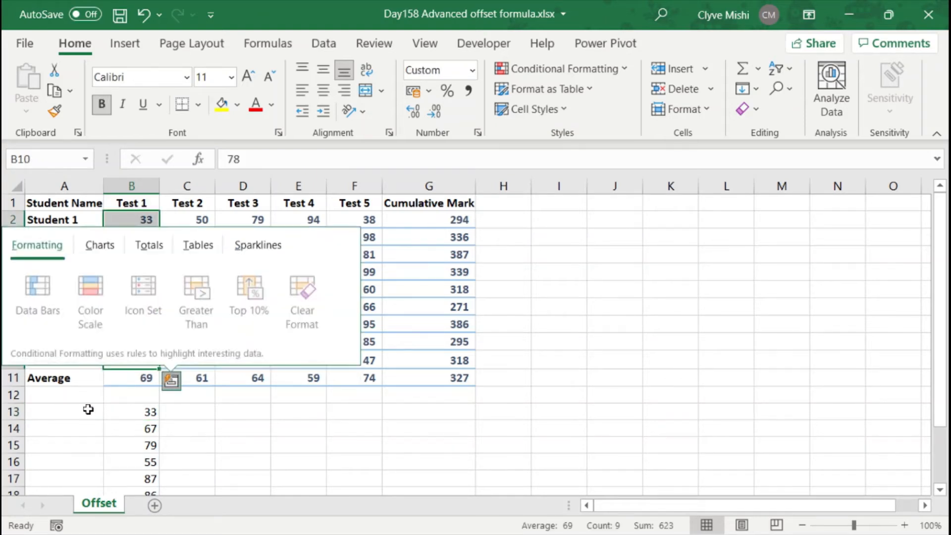
{"action": "left_click", "coordinate": [246, 427]}
{"action": "left_click", "coordinate": [153, 415]}
{"action": "scroll", "coordinate": [189, 436], "scroll_direction": "down", "scroll_amount": 1}
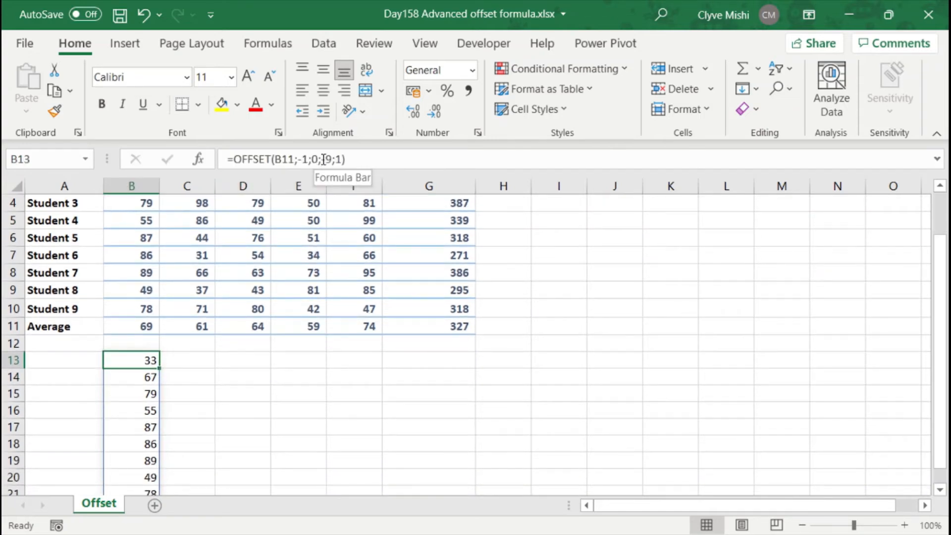
Check the AVERAGE formula in B11 against the Test 1 marks it covers in B2:B10.
{"action": "left_click", "coordinate": [147, 328]}
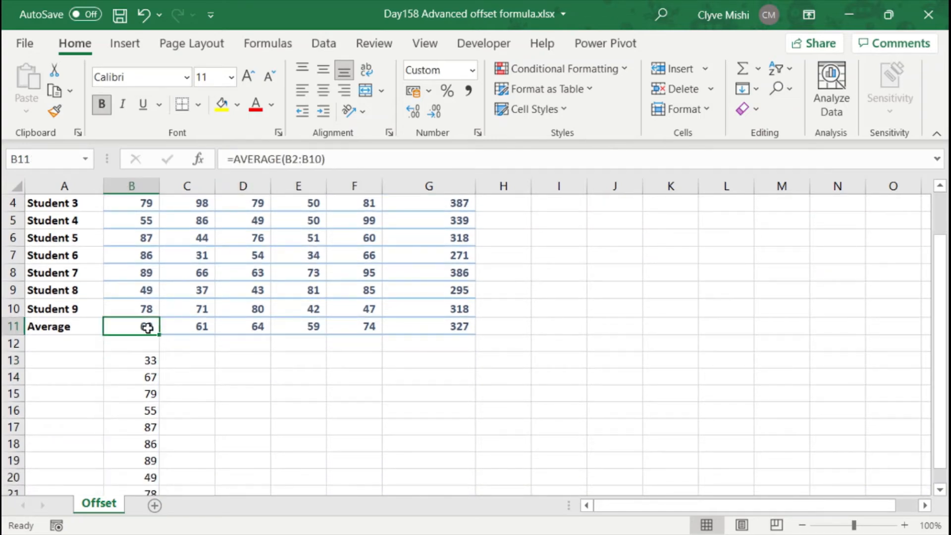
{"action": "scroll", "coordinate": [145, 327], "scroll_direction": "up", "scroll_amount": 1}
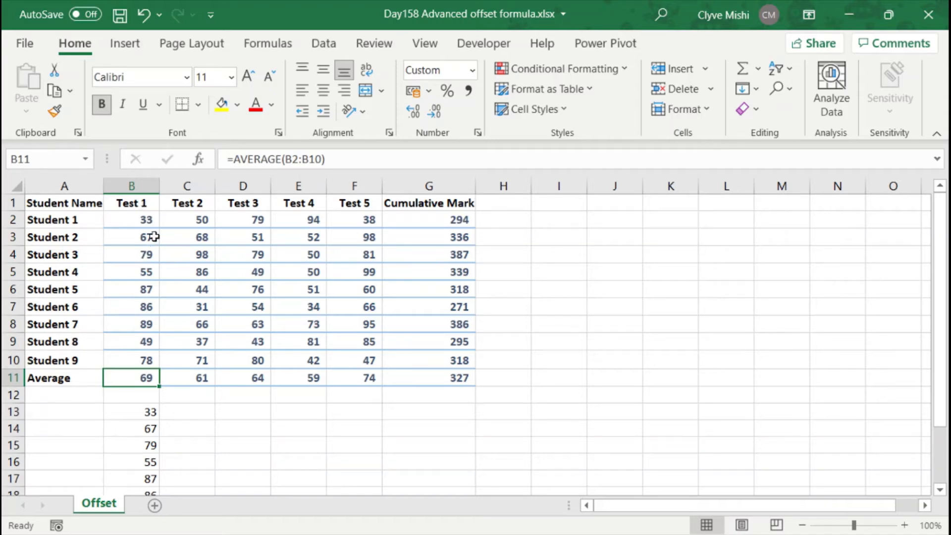
{"action": "left_click_drag", "start_coordinate": [148, 225], "coordinate": [140, 374]}
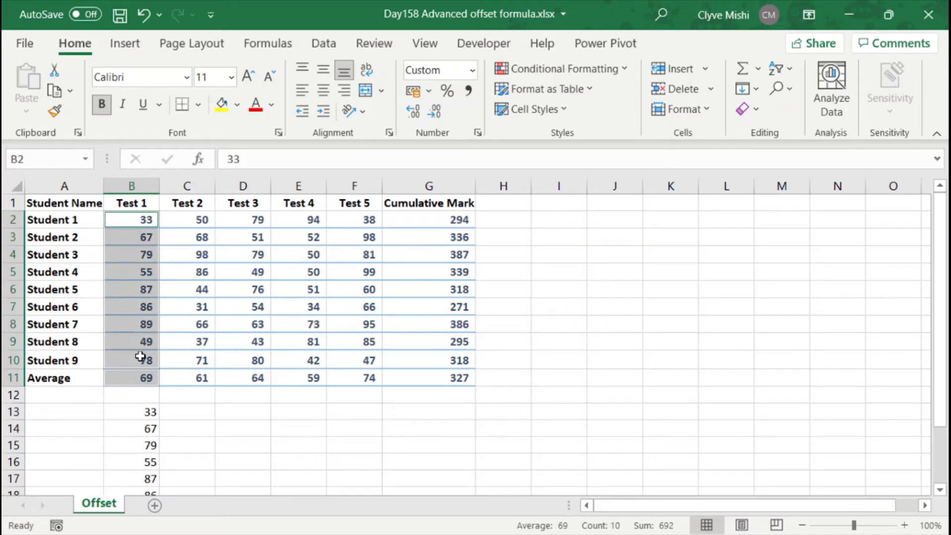
{"action": "left_click_drag", "start_coordinate": [137, 221], "coordinate": [141, 361]}
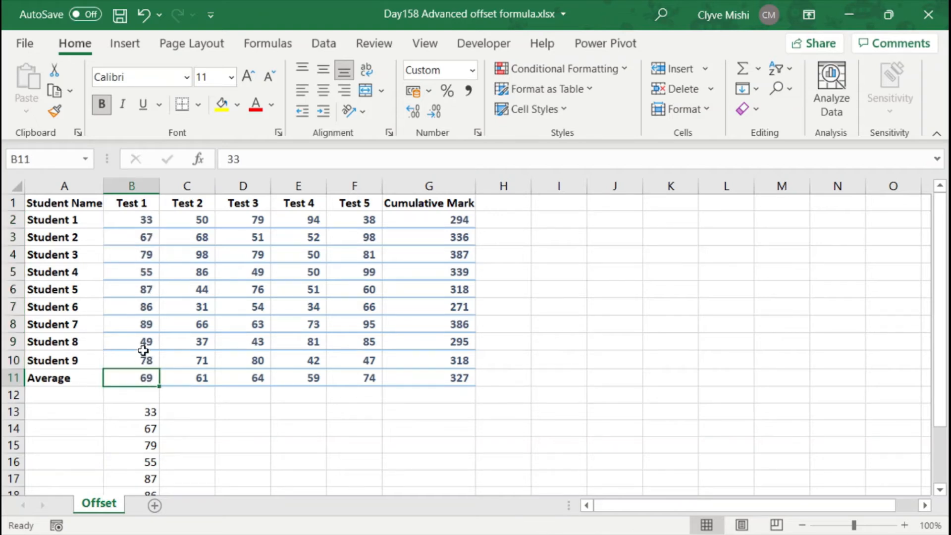
{"action": "left_click", "coordinate": [144, 399]}
Insert an empty row above the Average row and check which Test 1 cells the moved AVERAGE formula covers.
{"action": "right_click", "coordinate": [13, 379]}
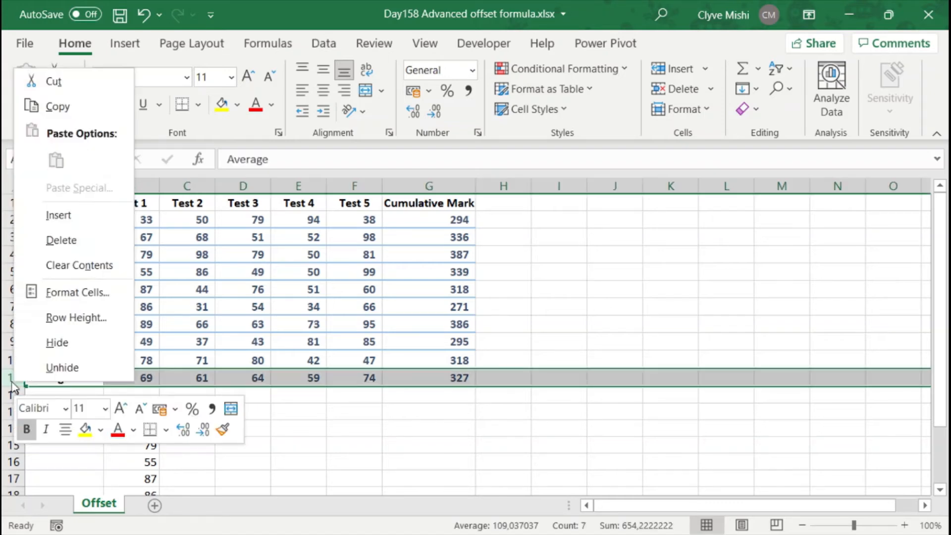
{"action": "left_click", "coordinate": [58, 215]}
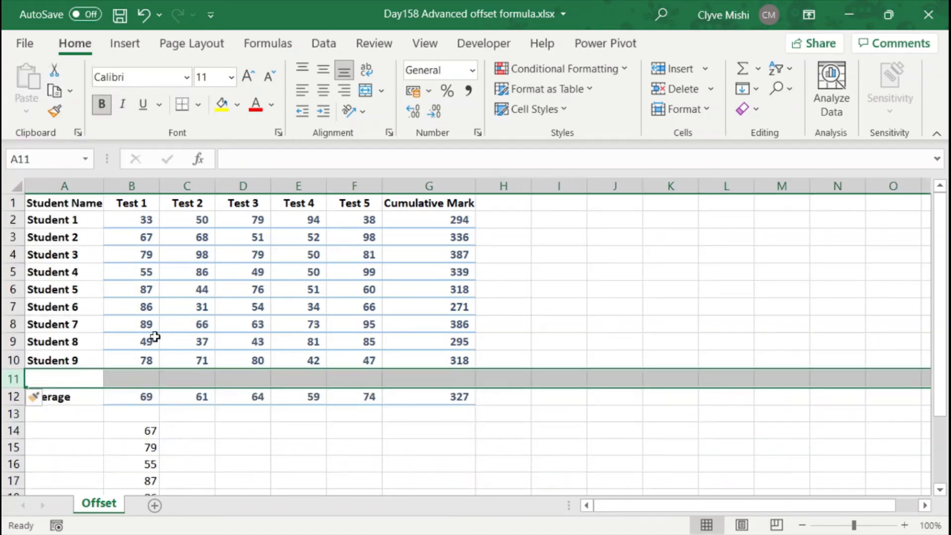
{"action": "left_click", "coordinate": [148, 398]}
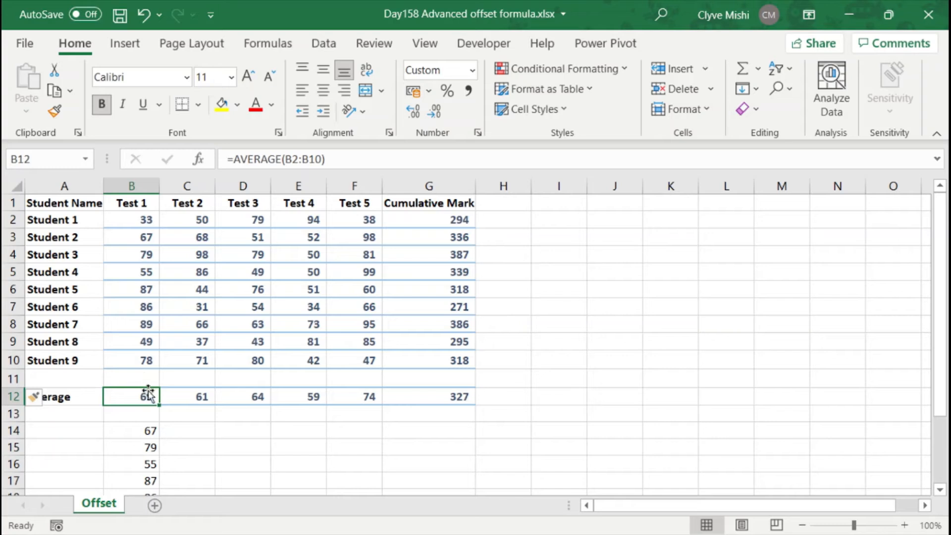
{"action": "left_click_drag", "start_coordinate": [145, 379], "coordinate": [142, 220]}
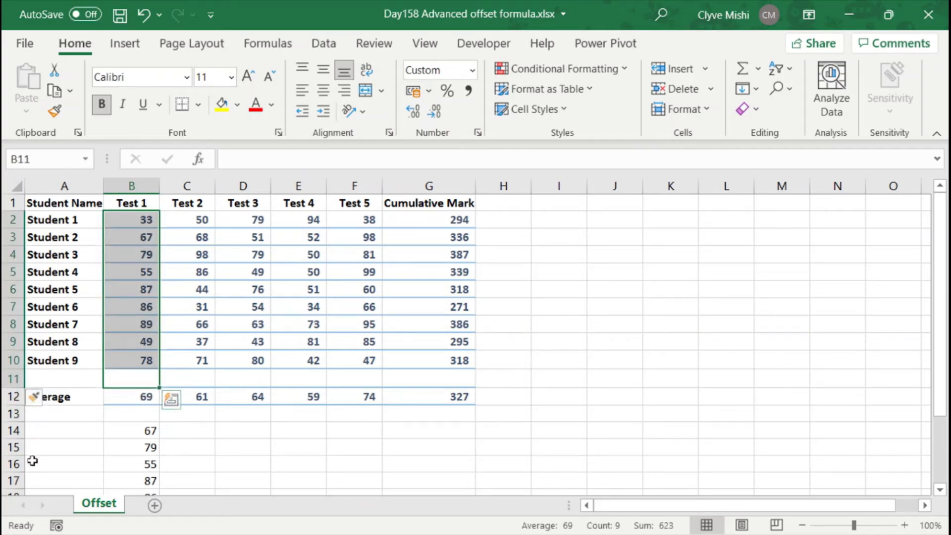
Delete the empty row 11 above the Average row.
{"action": "left_click", "coordinate": [13, 379]}
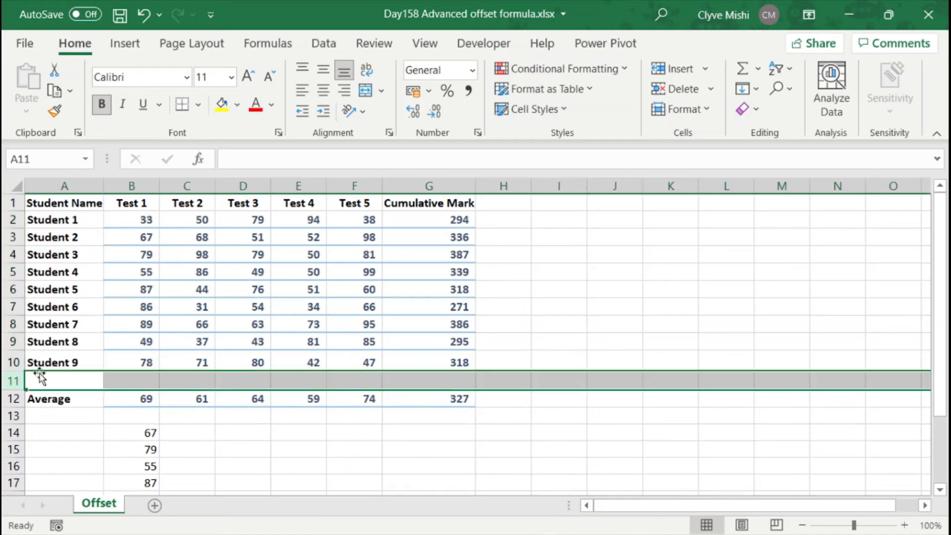
{"action": "key", "text": "ctrl+minus"}
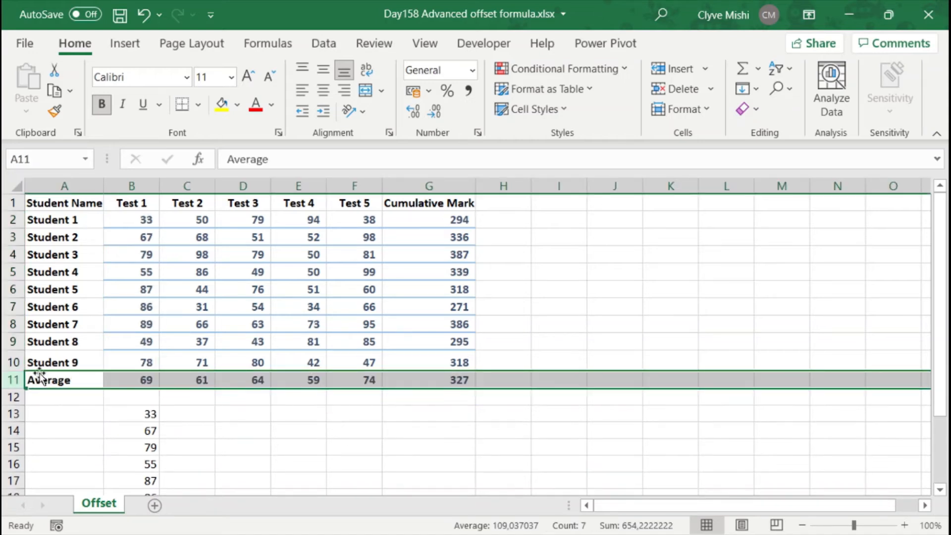
Enter =ROW(B11) in D13 to get the row number of the Test 1 average.
{"action": "left_click", "coordinate": [223, 415]}
{"action": "type", "text": "=ROW("}
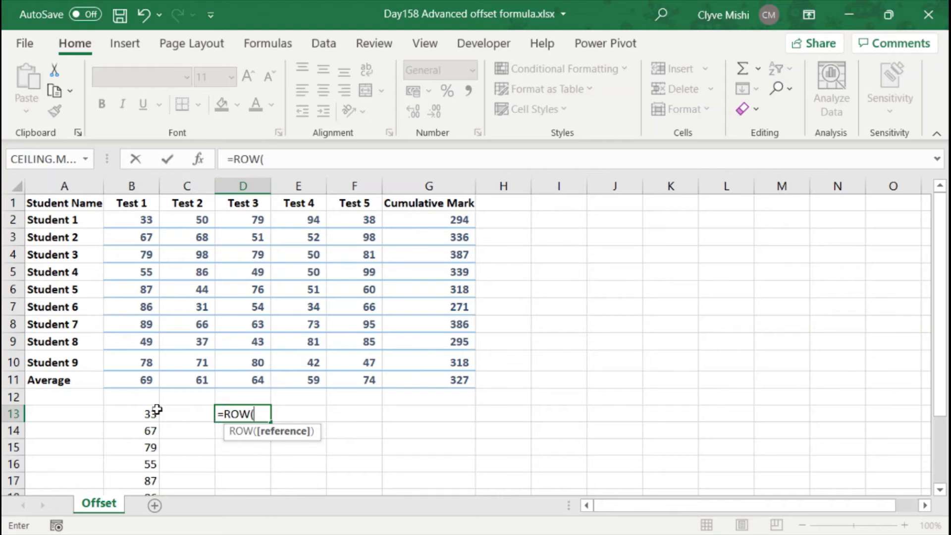
{"action": "left_click", "coordinate": [138, 379]}
{"action": "left_click", "coordinate": [293, 158]}
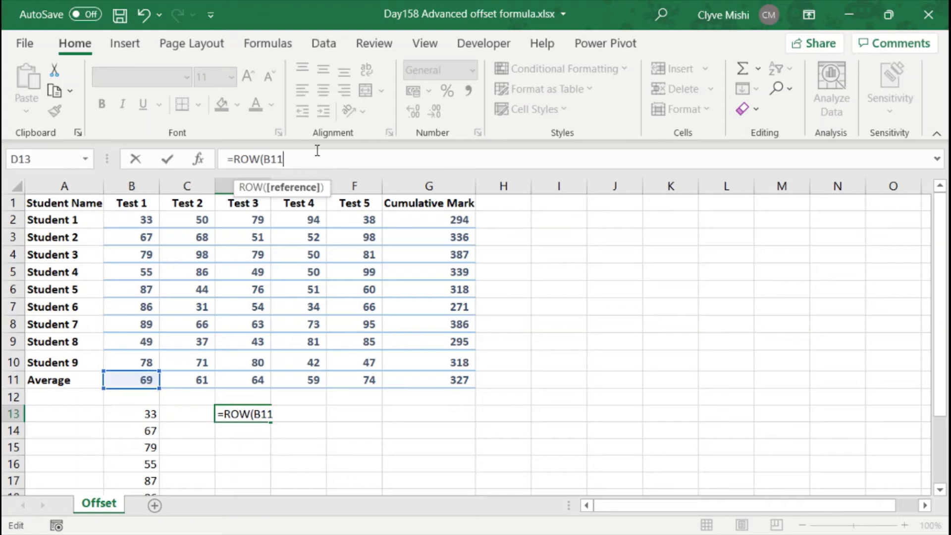
{"action": "type", "text": ")"}
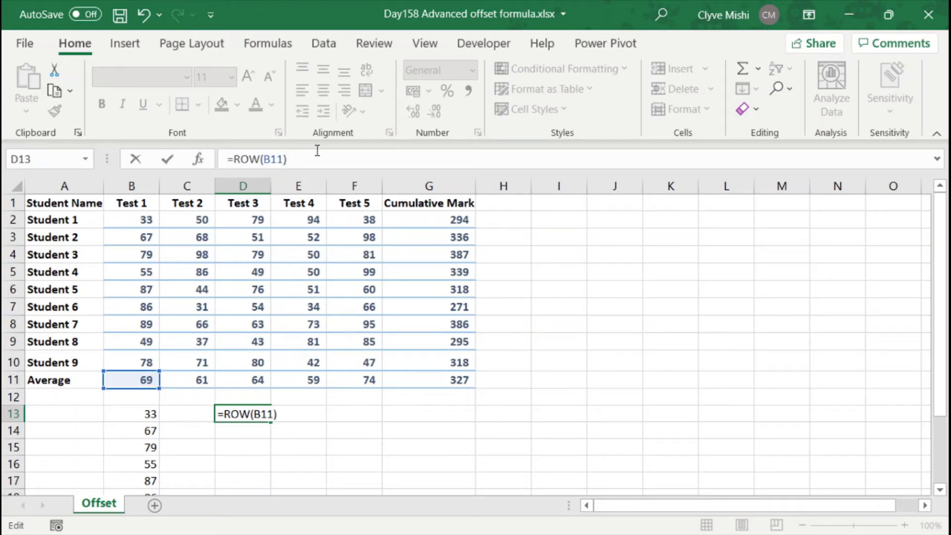
{"action": "key", "text": "Return"}
Subtract 2 from the row number in D13 so its formula reads =ROW(B11)-2.
{"action": "key", "text": "Up"}
{"action": "key", "text": "F2"}
{"action": "type", "text": "-"}
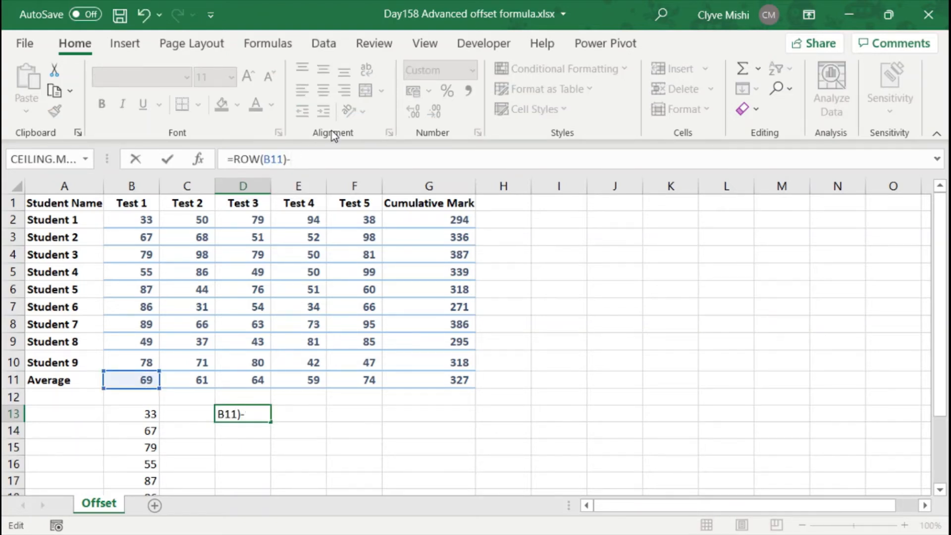
{"action": "type", "text": "2"}
{"action": "key", "text": "Return"}
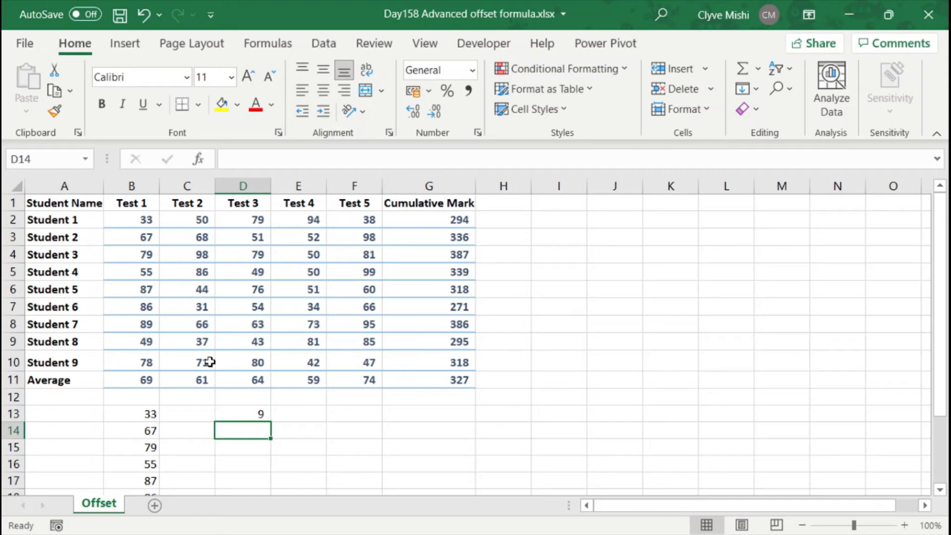
Copy ROW(B11)-2 from D13 and use it to replace the -9 height in the B13 OFFSET formula.
{"action": "left_click", "coordinate": [254, 418]}
{"action": "left_click_drag", "start_coordinate": [297, 159], "coordinate": [203, 162]}
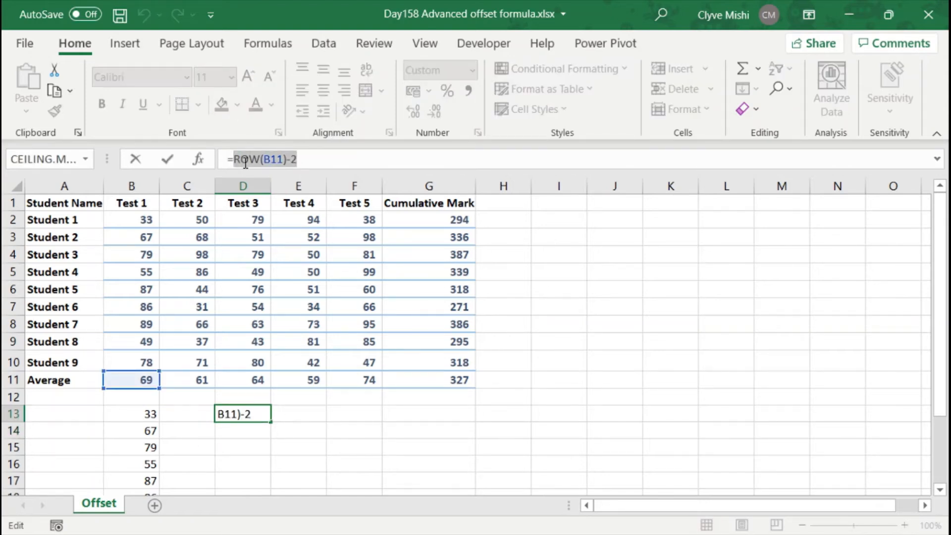
{"action": "key", "text": "ctrl+c"}
{"action": "key", "text": "Escape"}
{"action": "left_click", "coordinate": [147, 416]}
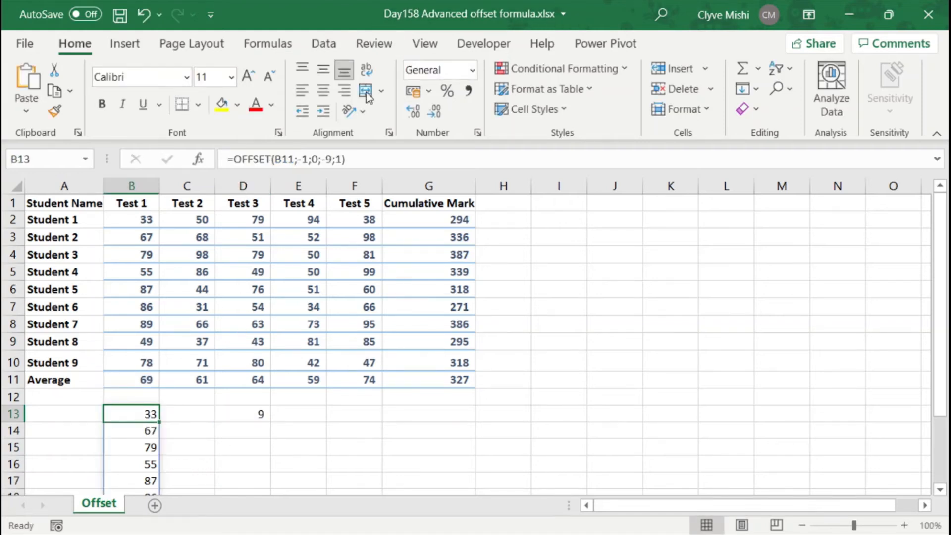
{"action": "left_click", "coordinate": [331, 161]}
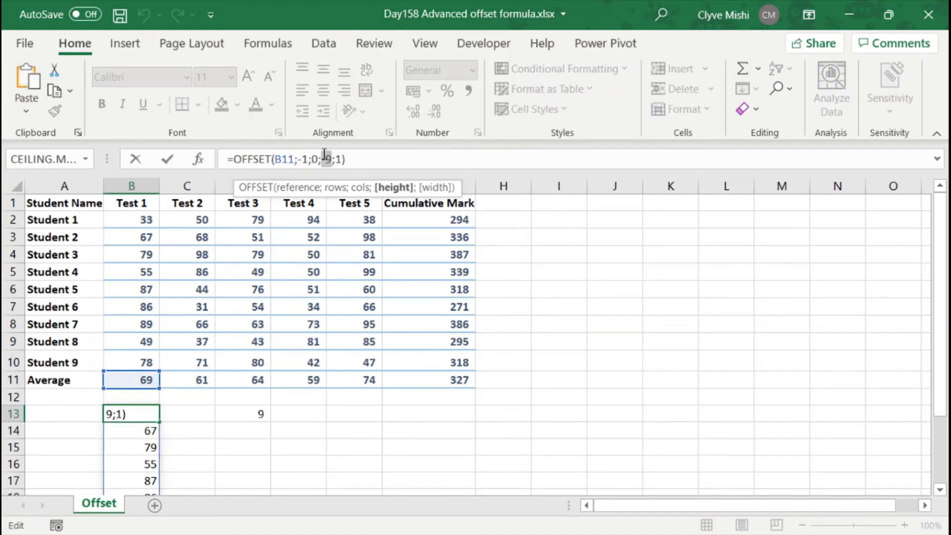
{"action": "type", "text": "ROW(B11)-2"}
{"action": "key", "text": "Return"}
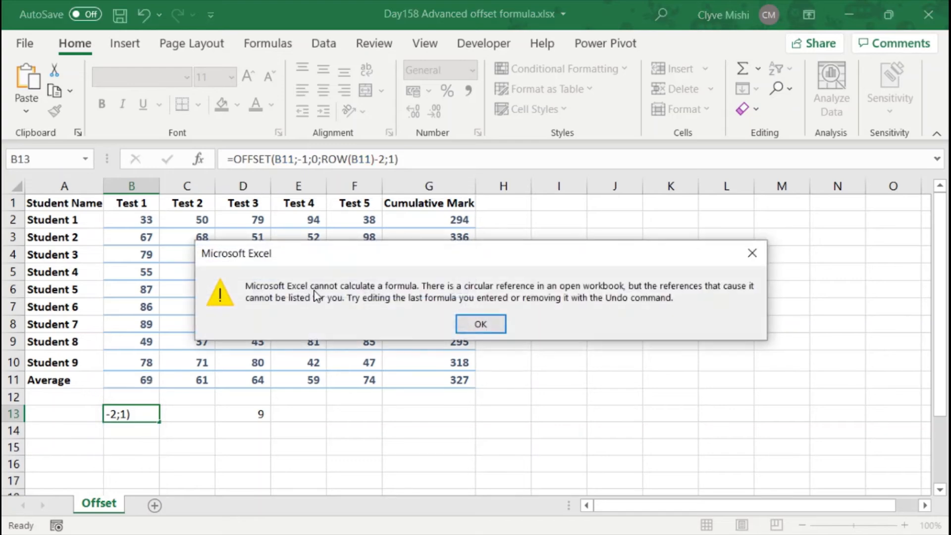
{"action": "left_click", "coordinate": [480, 325]}
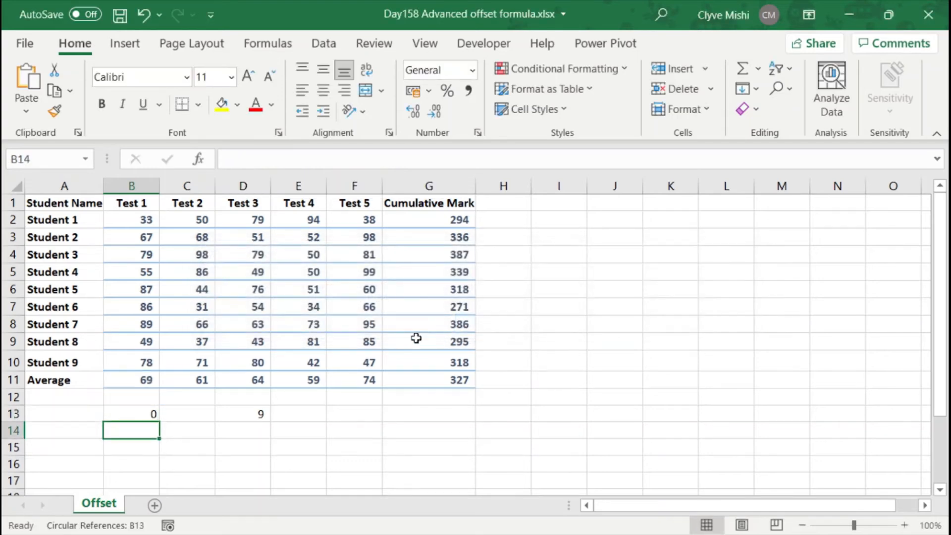
Change the reference inside ROW in the B13 OFFSET formula to C11.
{"action": "left_click", "coordinate": [150, 414]}
{"action": "double_click", "coordinate": [149, 414]}
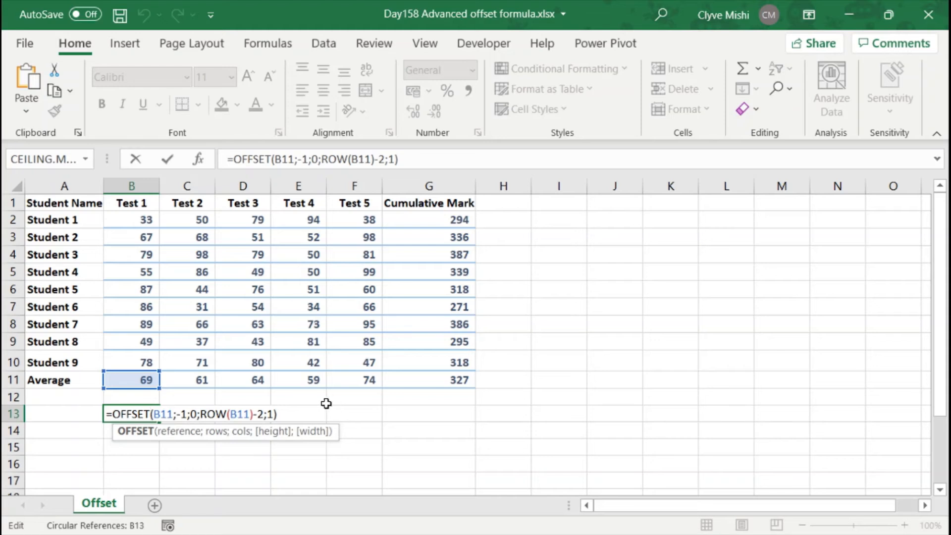
{"action": "left_click", "coordinate": [250, 413]}
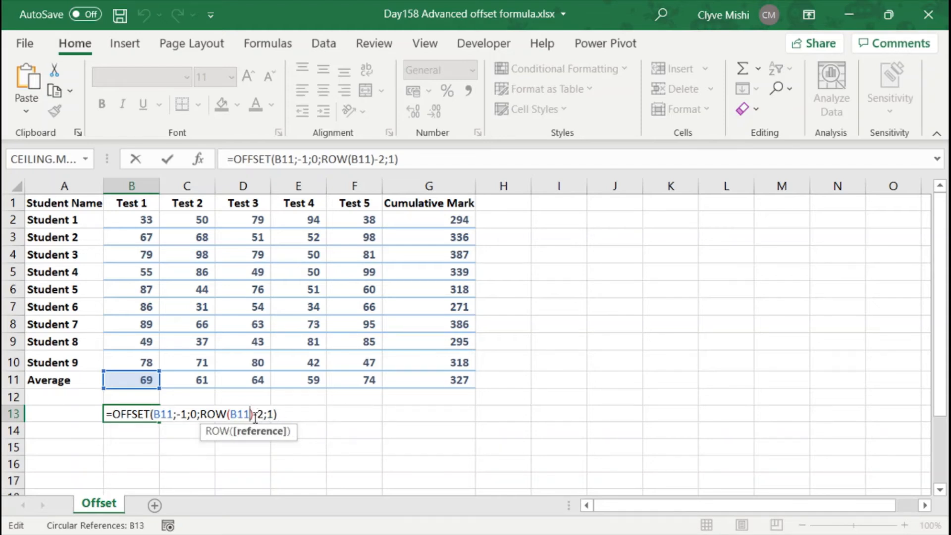
{"action": "key", "text": "BackSpace"}
{"action": "key", "text": "BackSpace"}
{"action": "key", "text": "BackSpace"}
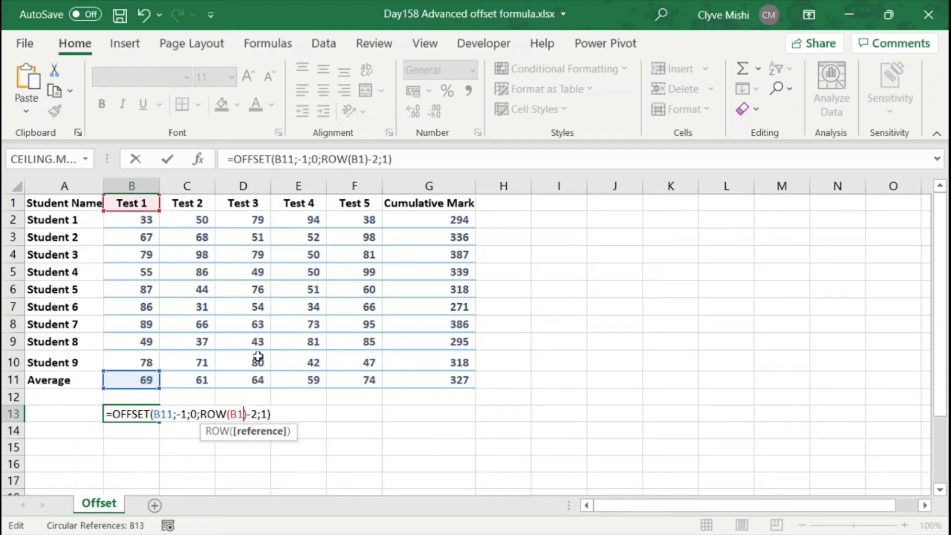
{"action": "left_click", "coordinate": [210, 387]}
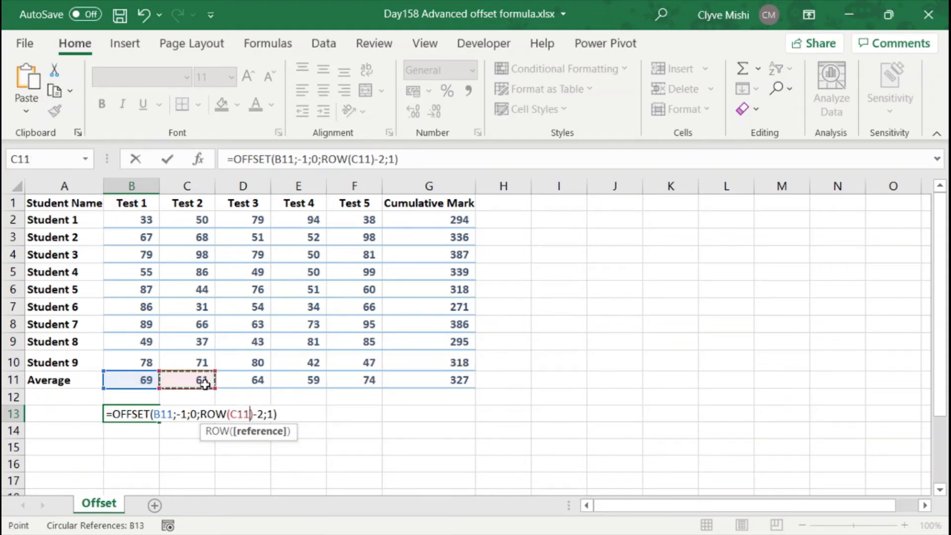
{"action": "key", "text": "Return"}
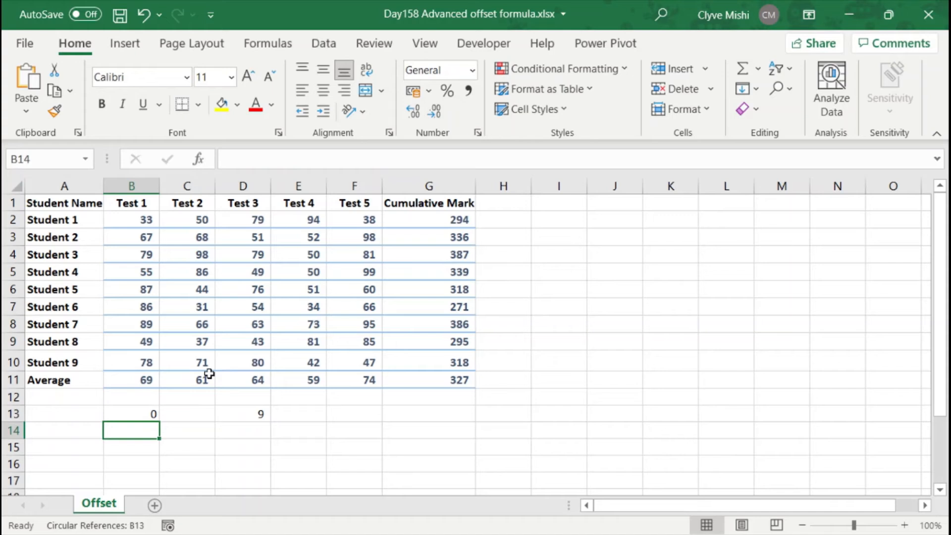
Make the height in the B13 OFFSET formula negative by inserting a minus sign before ROW(C11).
{"action": "left_click", "coordinate": [155, 415]}
{"action": "double_click", "coordinate": [151, 414]}
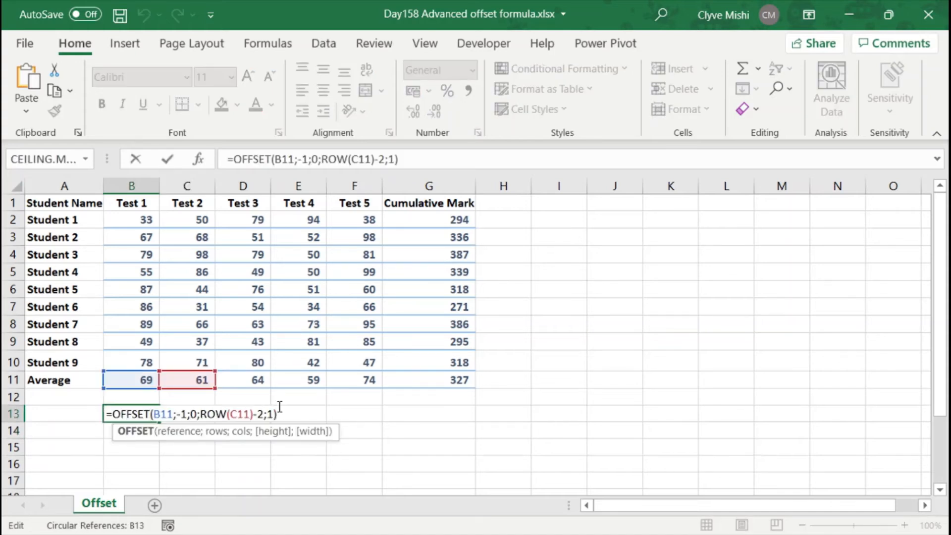
{"action": "left_click", "coordinate": [201, 414]}
{"action": "type", "text": "-"}
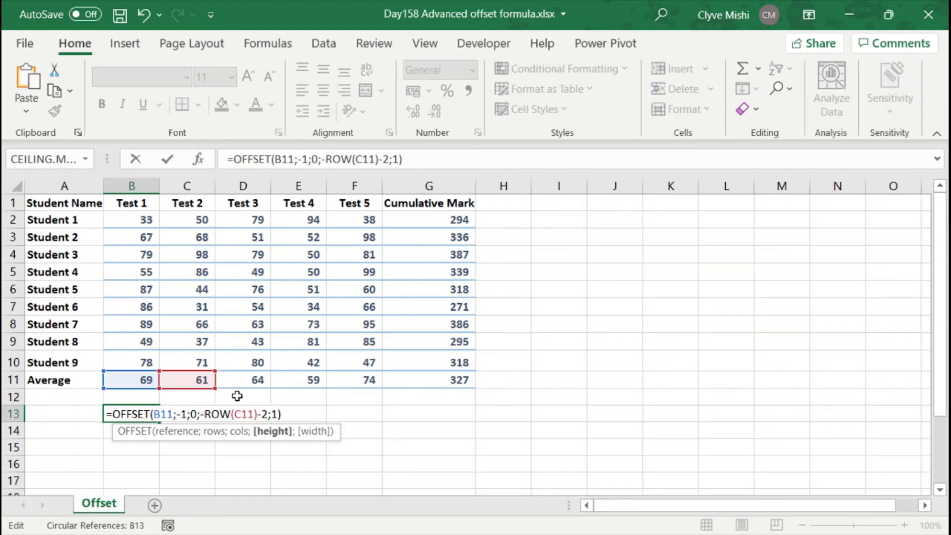
{"action": "key", "text": "Return"}
Replace the -2 in the B13 OFFSET height with +2 so it reads -ROW(C11)+2, and check the spilled Test 1 marks.
{"action": "left_click", "coordinate": [135, 413]}
{"action": "double_click", "coordinate": [132, 413]}
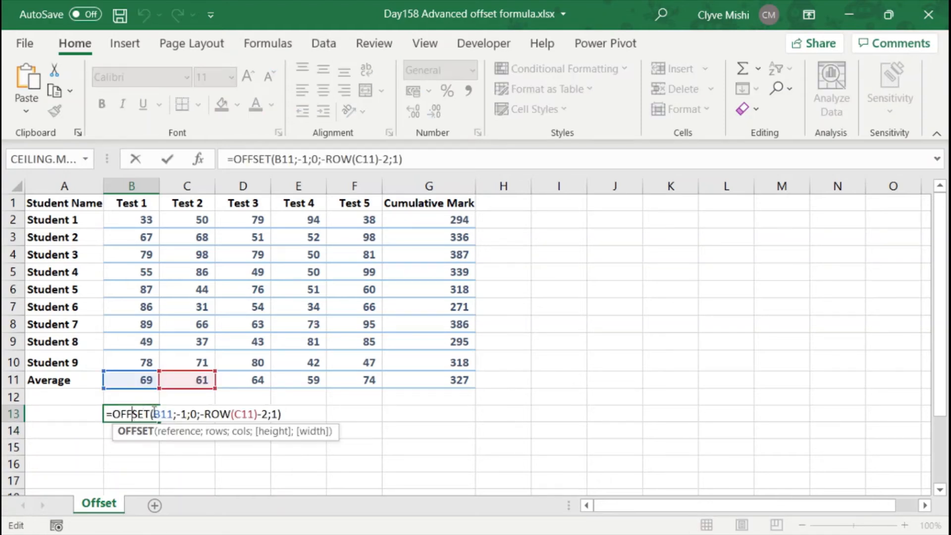
{"action": "left_click", "coordinate": [264, 415]}
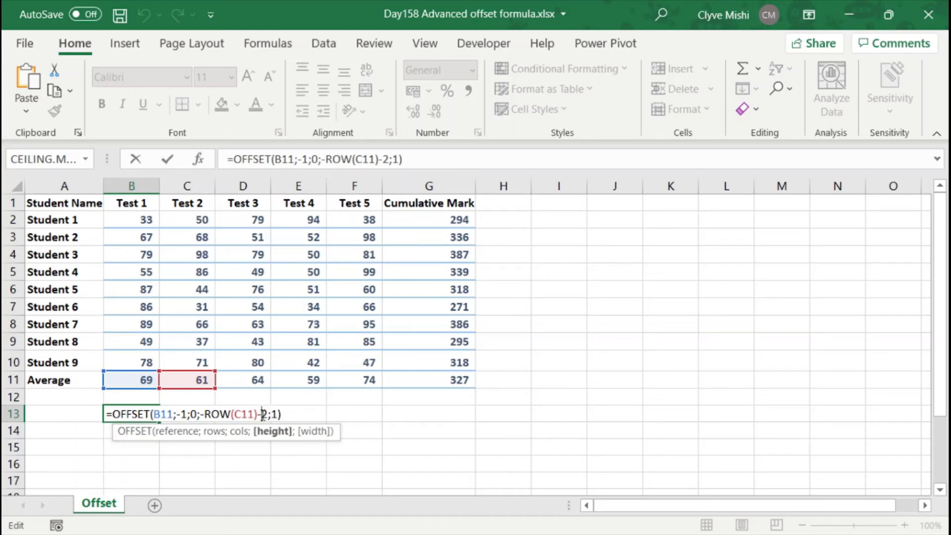
{"action": "key", "text": "BackSpace"}
{"action": "type", "text": "+"}
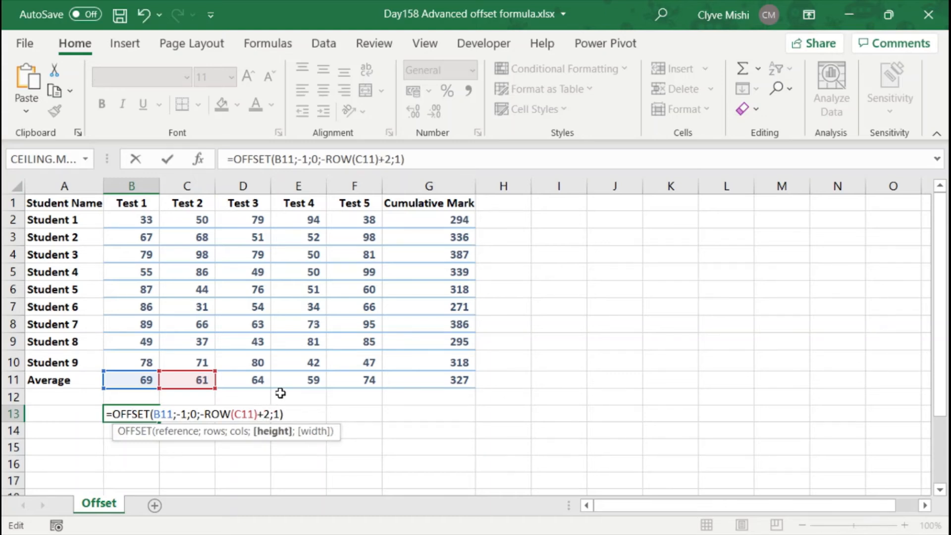
{"action": "key", "text": "Return"}
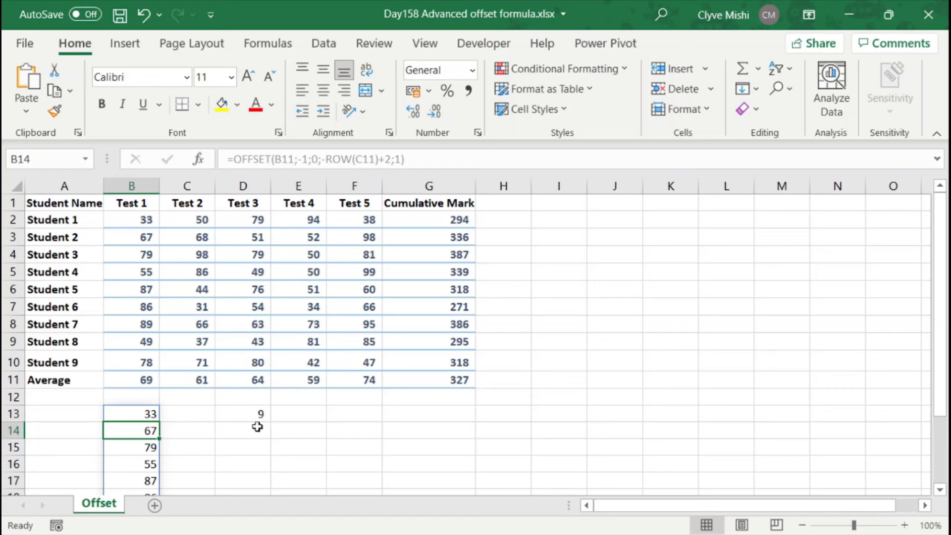
{"action": "scroll", "coordinate": [78, 309], "scroll_direction": "down", "scroll_amount": 1}
{"action": "scroll", "coordinate": [78, 309], "scroll_direction": "down", "scroll_amount": 2}
{"action": "scroll", "coordinate": [149, 336], "scroll_direction": "up", "scroll_amount": 1}
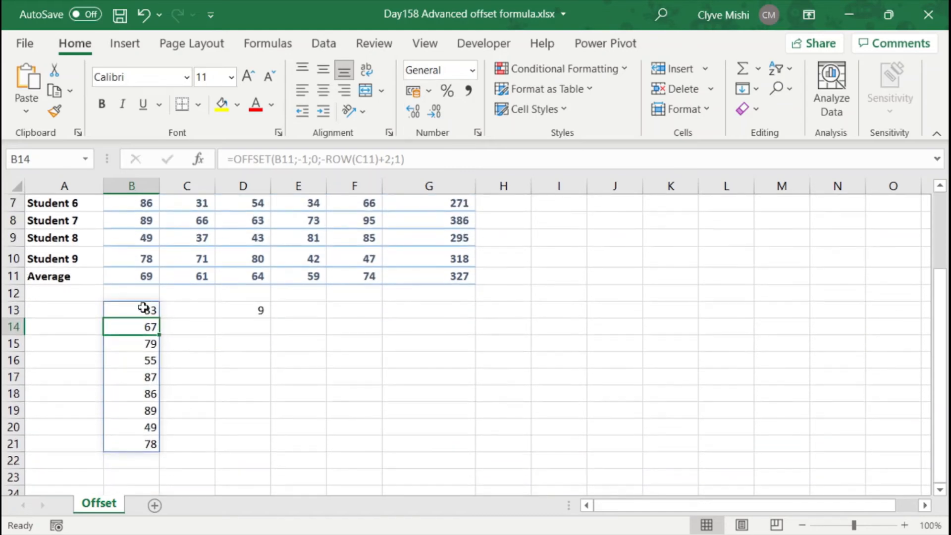
{"action": "left_click_drag", "start_coordinate": [140, 307], "coordinate": [135, 447]}
{"action": "scroll", "coordinate": [158, 332], "scroll_direction": "up", "scroll_amount": 2}
Wrap the OFFSET formula in B13 in AVERAGE so it reads =AVERAGE(OFFSET(B11;-1;0;-ROW(C11)+2;1)).
{"action": "left_click", "coordinate": [142, 415]}
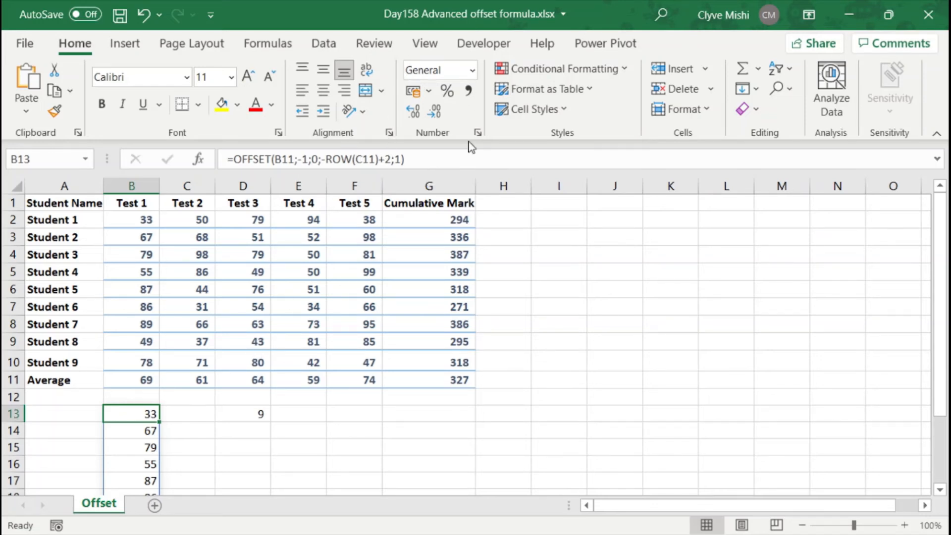
{"action": "left_click", "coordinate": [242, 159]}
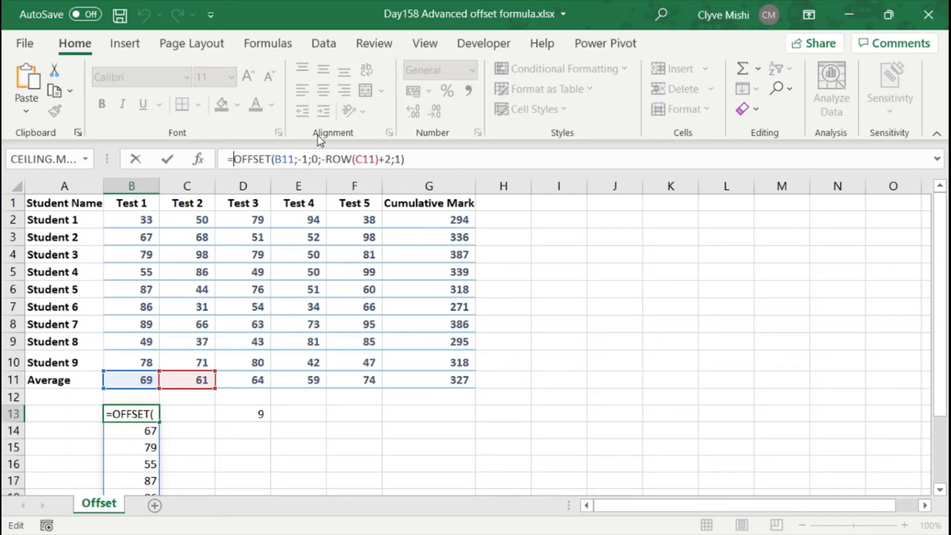
{"action": "type", "text": "AVe"}
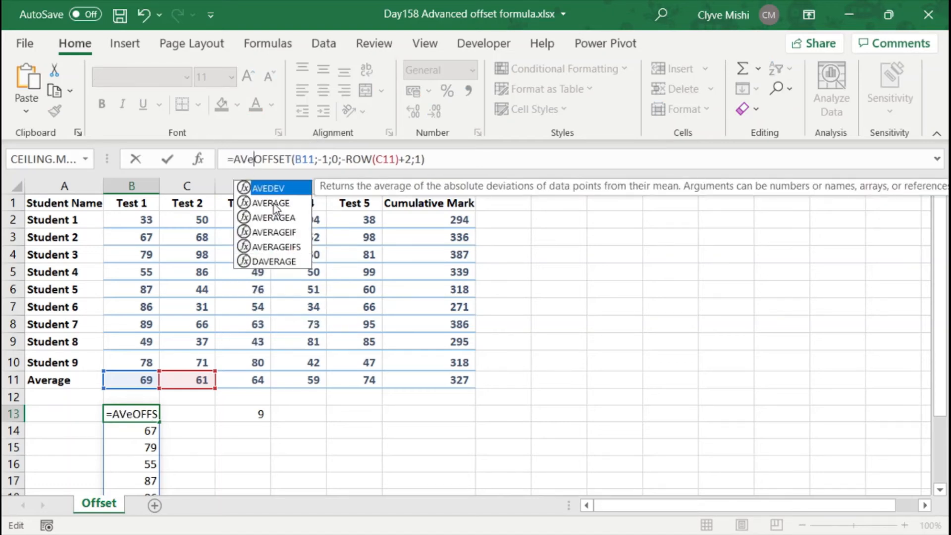
{"action": "double_click", "coordinate": [274, 204]}
{"action": "left_click", "coordinate": [483, 159]}
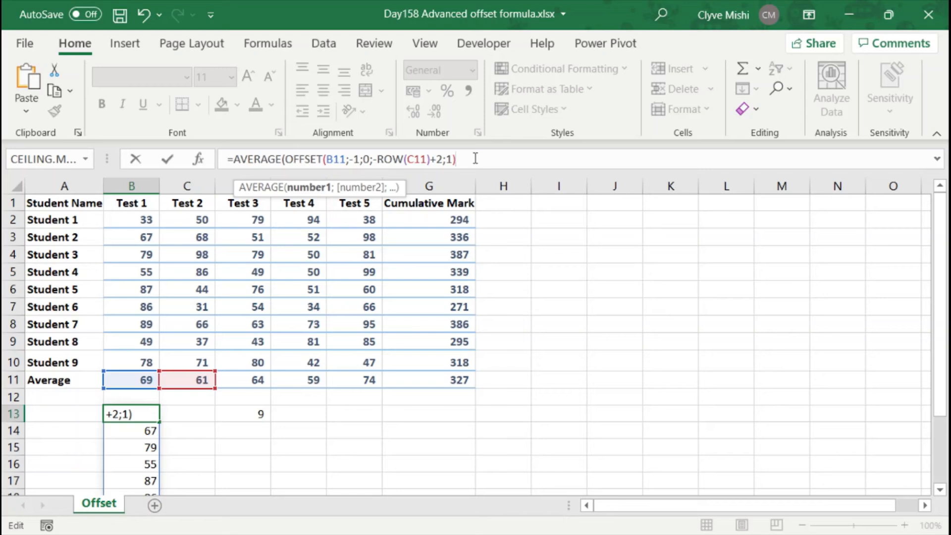
{"action": "type", "text": ")"}
{"action": "key", "text": "Return"}
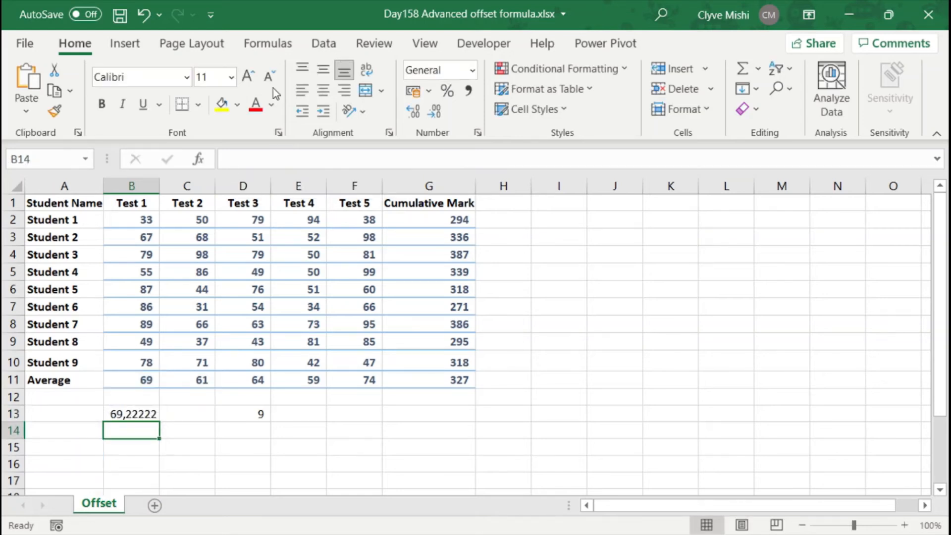
Reduce the displayed decimals of the average in B13 to a whole number.
{"action": "left_click", "coordinate": [142, 412]}
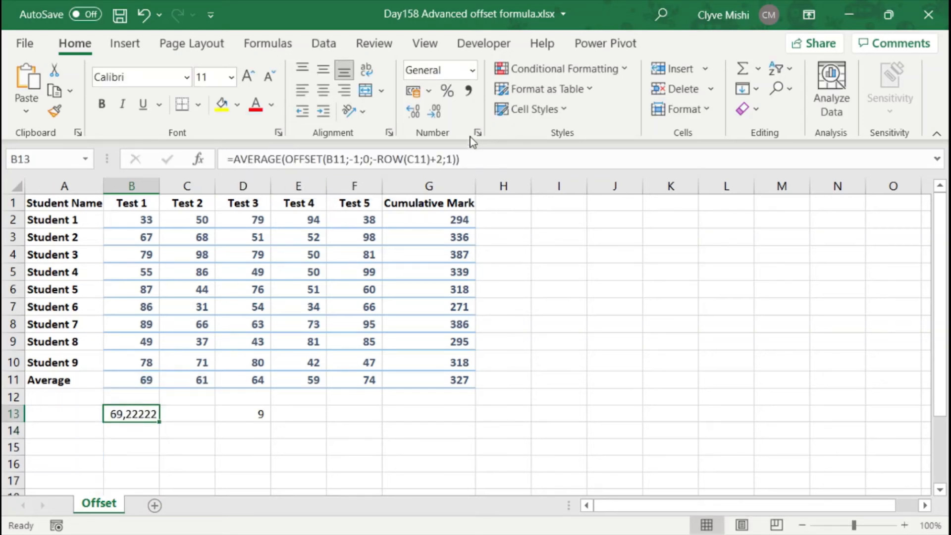
{"action": "left_click", "coordinate": [431, 112]}
{"action": "left_click", "coordinate": [431, 112]}
{"action": "left_click", "coordinate": [431, 112]}
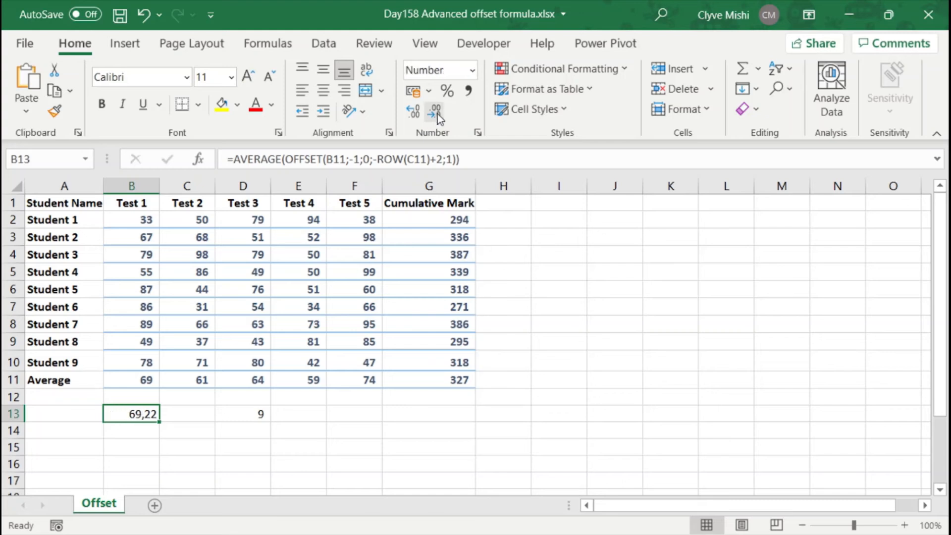
{"action": "left_click", "coordinate": [431, 112]}
{"action": "left_click", "coordinate": [431, 112]}
Copy the AVERAGE(OFFSET) formula text from B13 and paste it over the Test 1 average in B11.
{"action": "left_click_drag", "start_coordinate": [460, 159], "coordinate": [218, 159]}
{"action": "key", "text": "ctrl+c"}
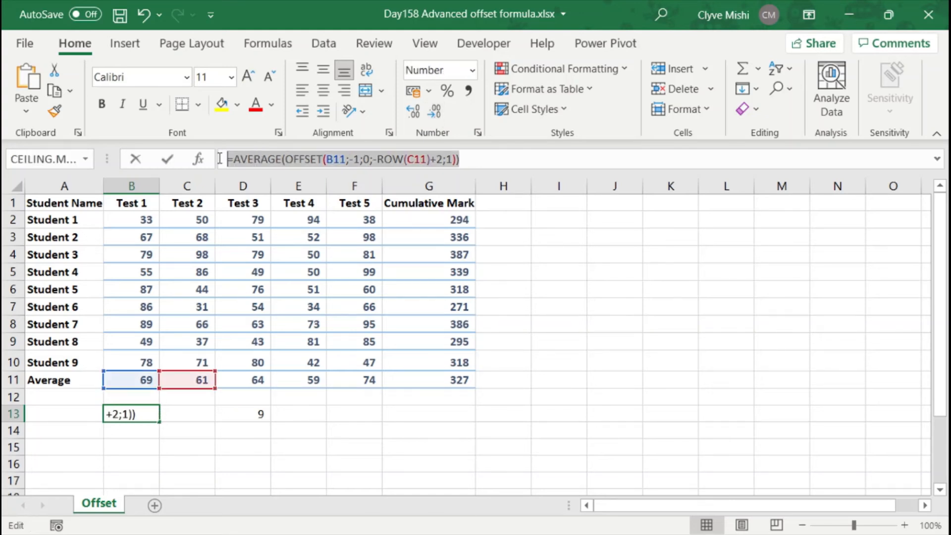
{"action": "key", "text": "Escape"}
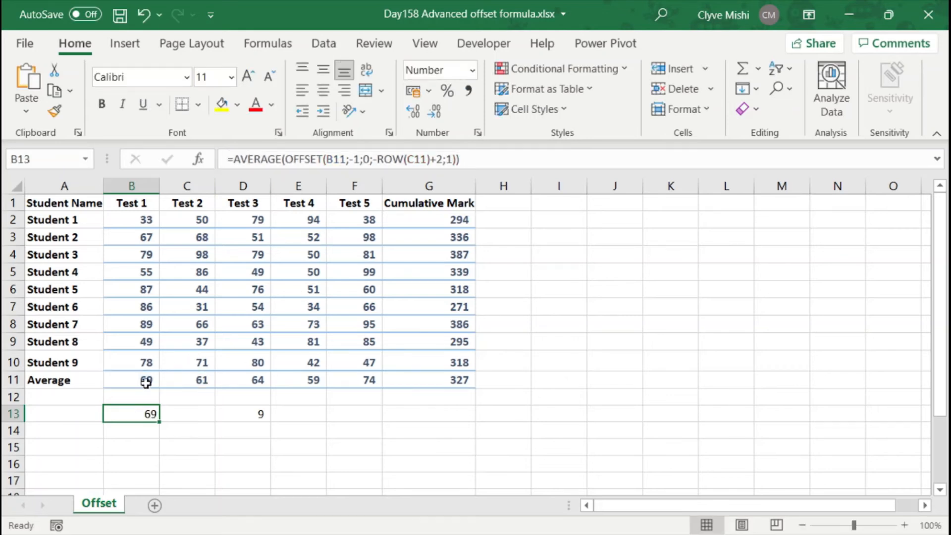
{"action": "left_click", "coordinate": [150, 382]}
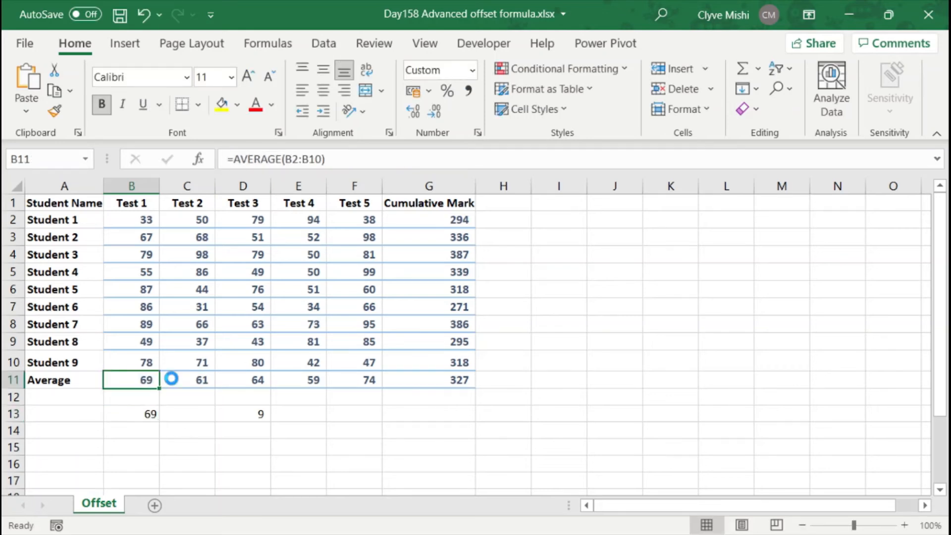
{"action": "key", "text": "ctrl+v"}
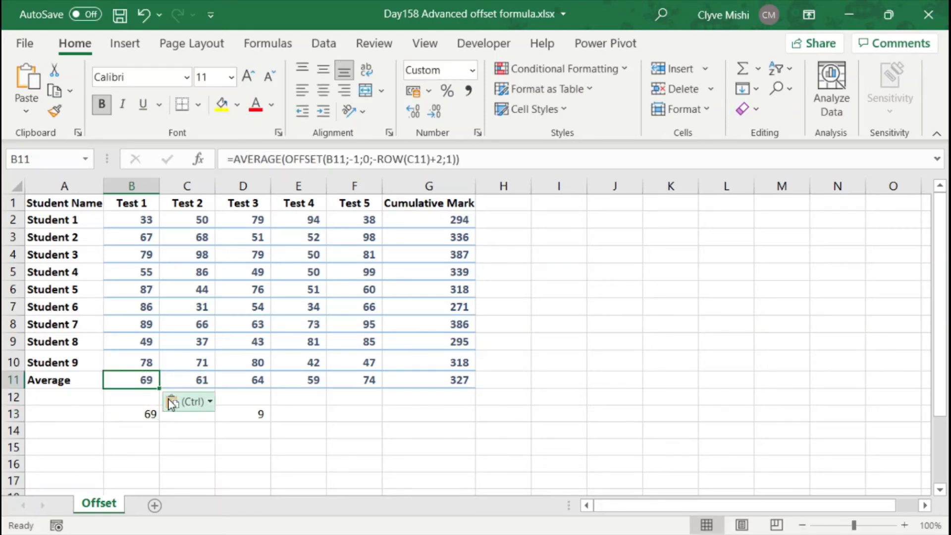
Remove the C11 reference from ROW in the B11 formula so the height reads -ROW()+2.
{"action": "double_click", "coordinate": [151, 380]}
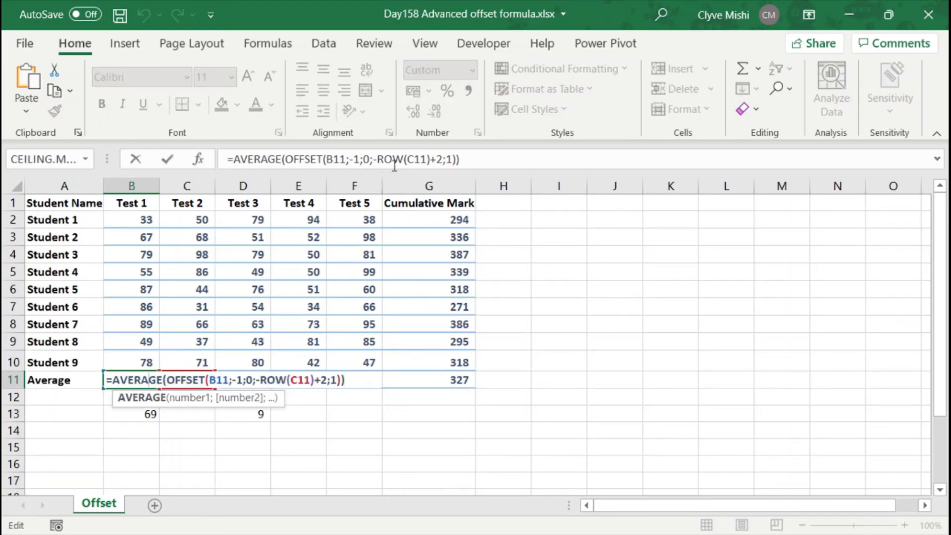
{"action": "left_click", "coordinate": [428, 159]}
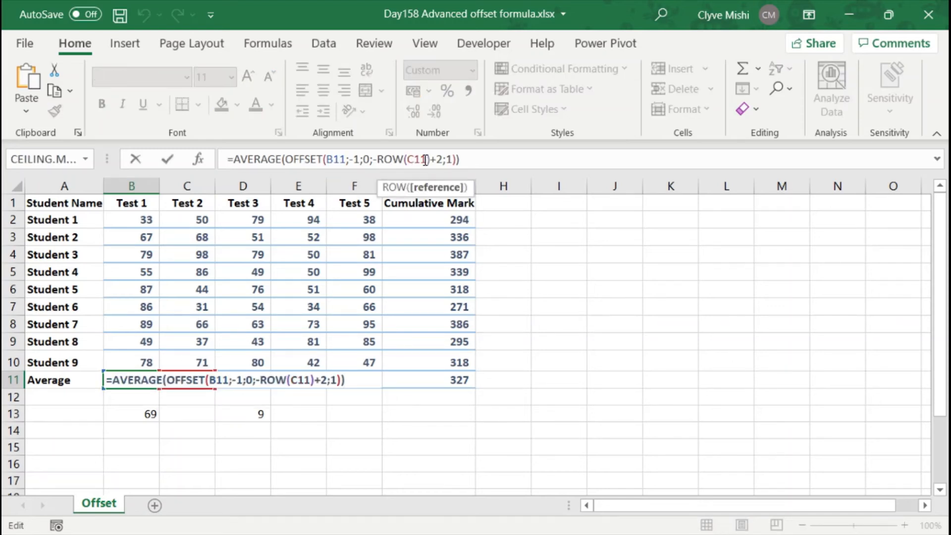
{"action": "key", "text": "BackSpace"}
{"action": "key", "text": "BackSpace"}
{"action": "key", "text": "BackSpace"}
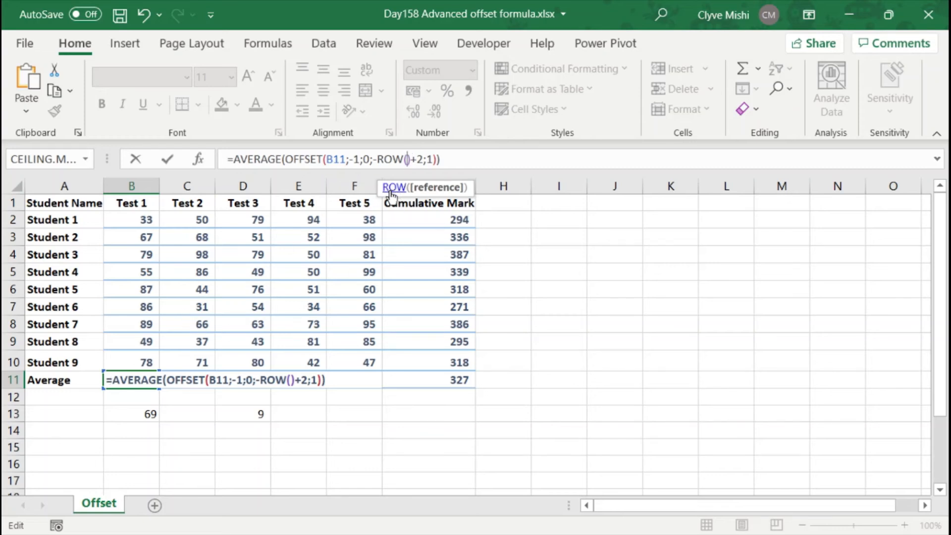
{"action": "key", "text": "Return"}
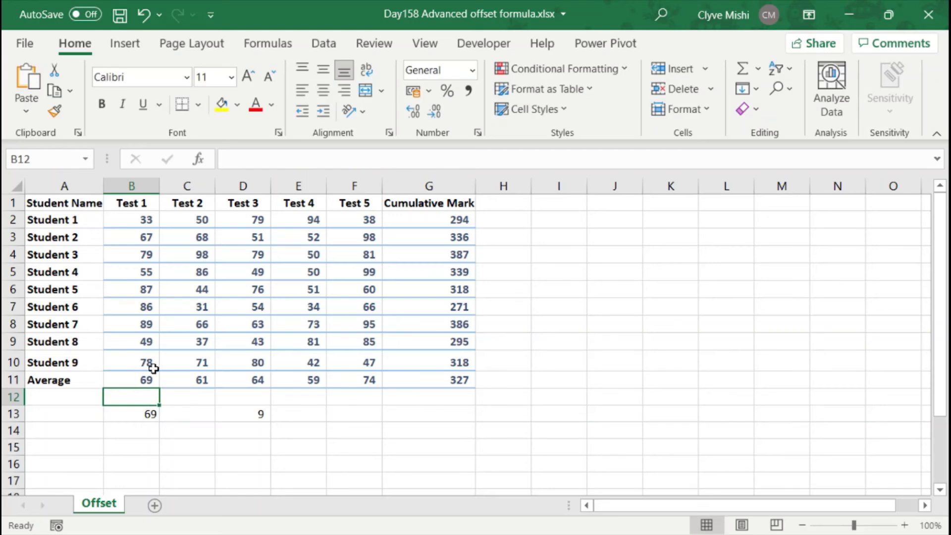
Clear the helper contents of rows 13 and 14, and fill the B11 average formula across to G11.
{"action": "left_click_drag", "start_coordinate": [15, 413], "coordinate": [19, 423]}
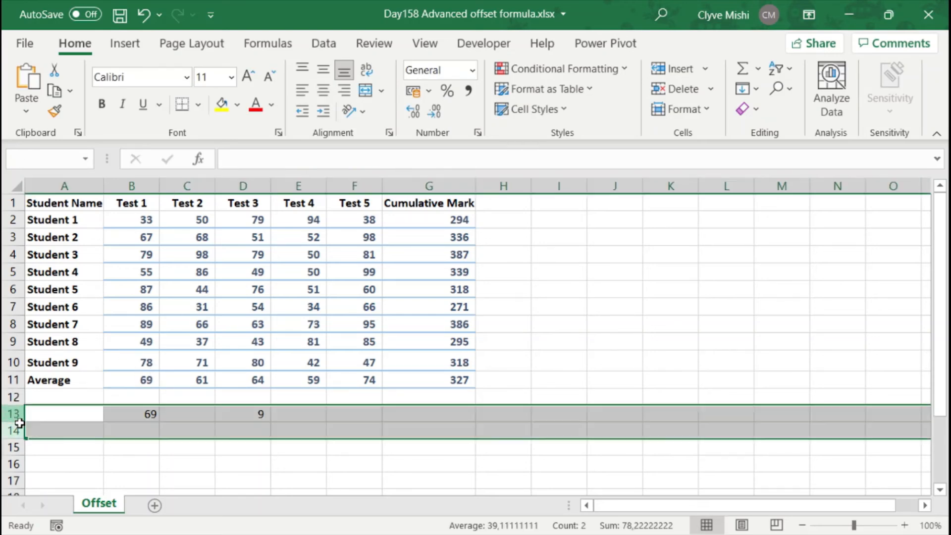
{"action": "key", "text": "Delete"}
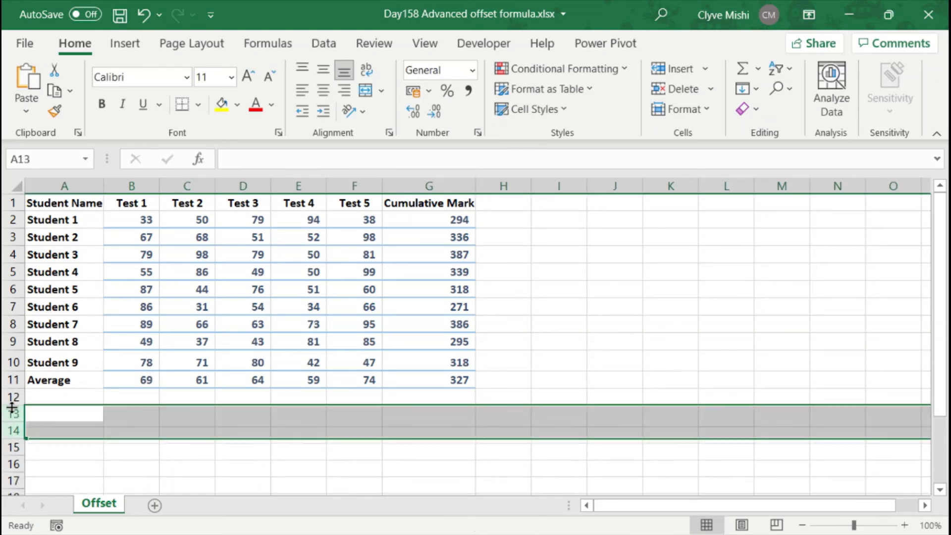
{"action": "left_click", "coordinate": [154, 380]}
{"action": "left_click_drag", "start_coordinate": [160, 387], "coordinate": [495, 393]}
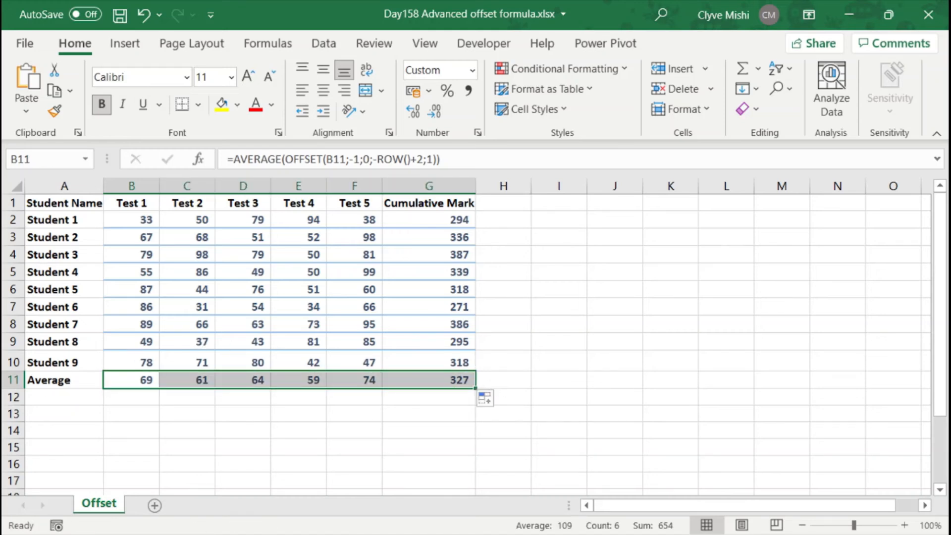
Insert a blank row above the Average row and inspect the shifted Test 1 average formula in B12.
{"action": "left_click", "coordinate": [14, 380]}
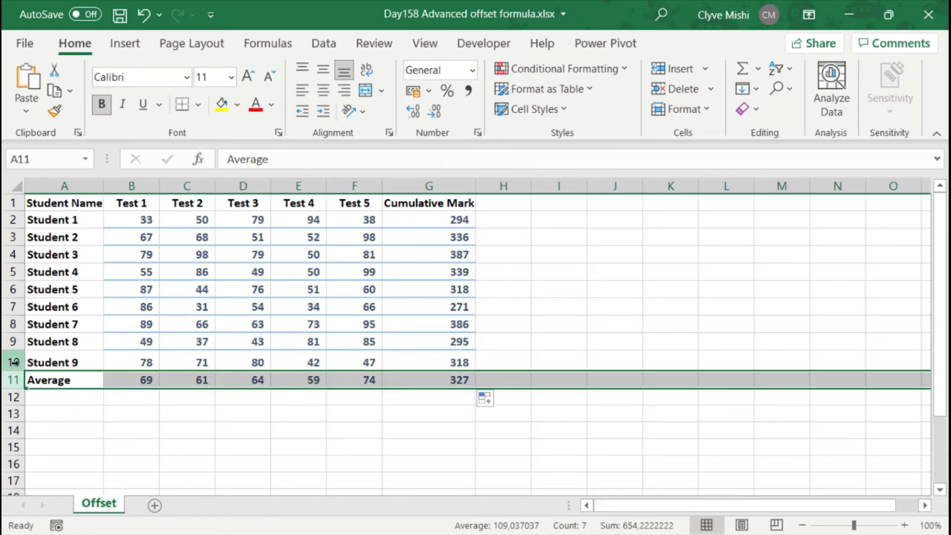
{"action": "key", "text": "ctrl+shift+plus"}
{"action": "left_click", "coordinate": [148, 403]}
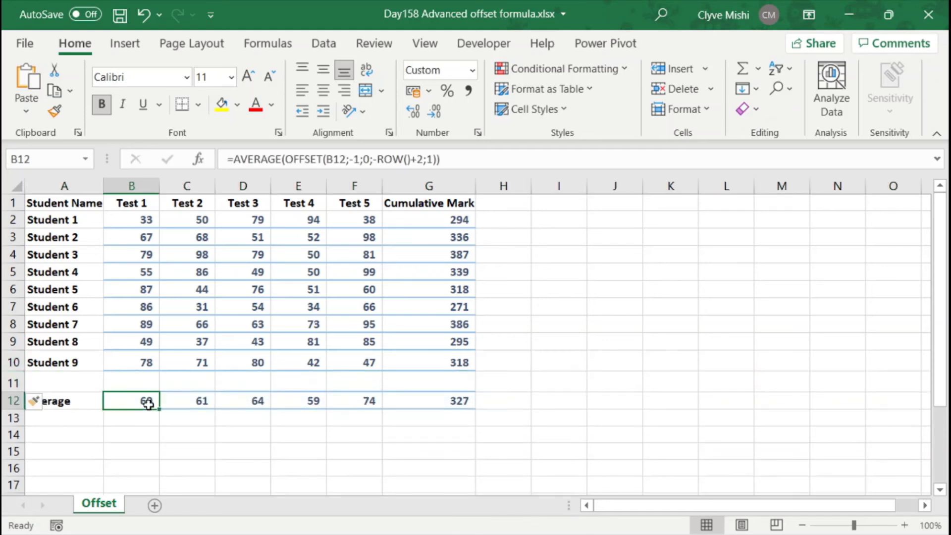
{"action": "double_click", "coordinate": [150, 401]}
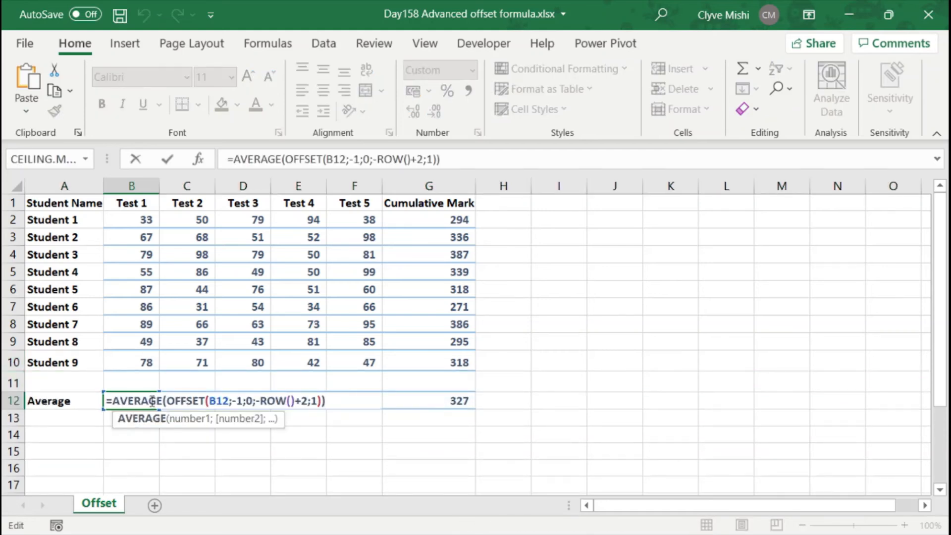
{"action": "key", "text": "Return"}
Enter 0 as the Test 1 mark in B11 and select B2:B11 to compare its average with B12.
{"action": "left_click", "coordinate": [145, 378]}
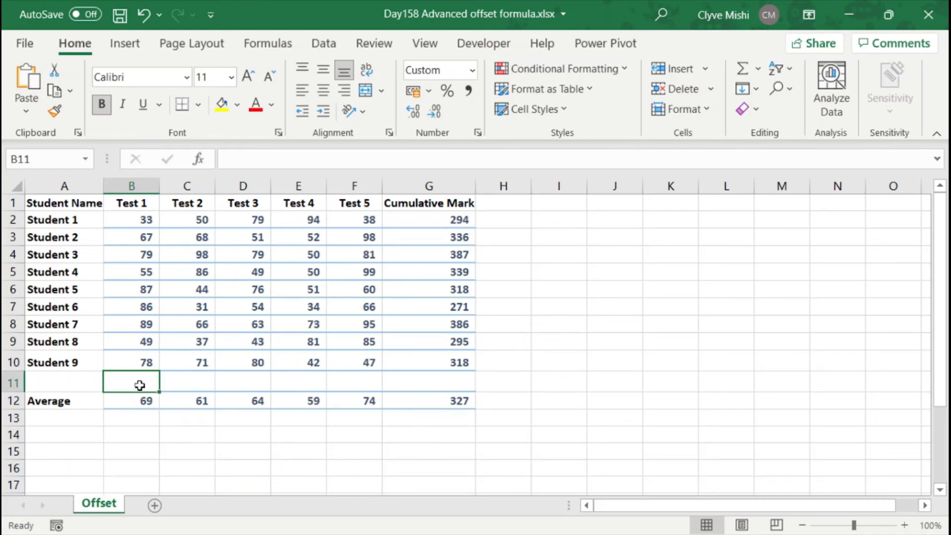
{"action": "type", "text": "0"}
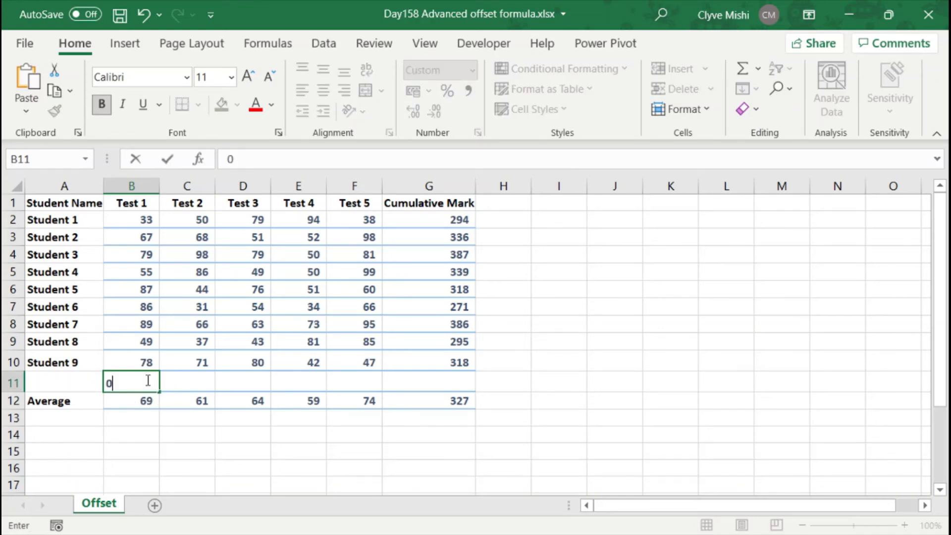
{"action": "key", "text": "Tab"}
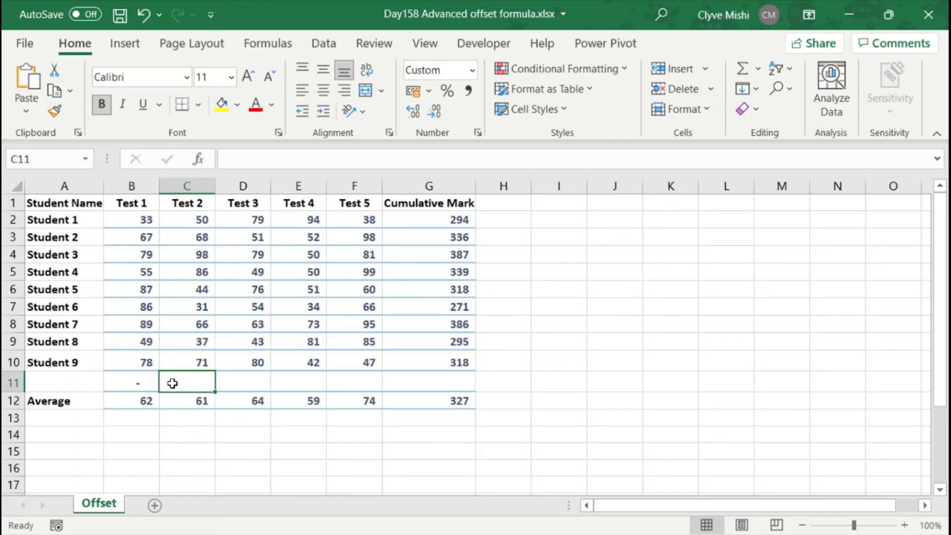
{"action": "left_click", "coordinate": [144, 378]}
{"action": "left_click_drag", "start_coordinate": [145, 218], "coordinate": [132, 373]}
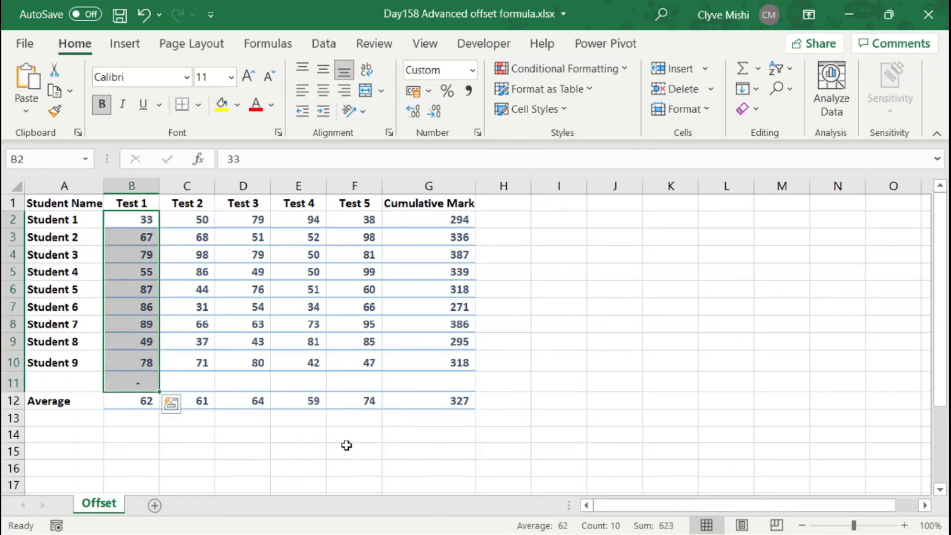
Extend the student name series to Student 10 in A11 and set that student's Test 1 mark to 50.
{"action": "left_click", "coordinate": [86, 386]}
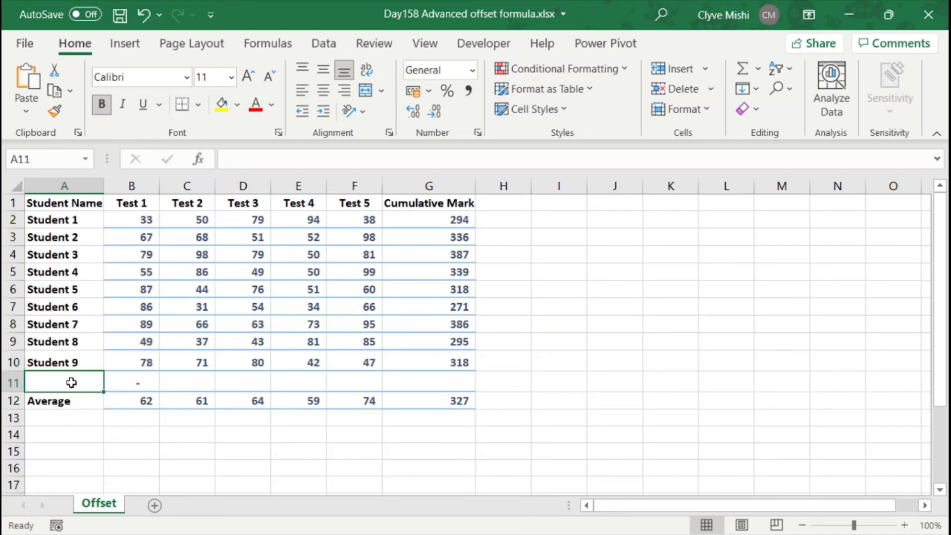
{"action": "left_click", "coordinate": [76, 364]}
{"action": "left_click_drag", "start_coordinate": [104, 371], "coordinate": [119, 386]}
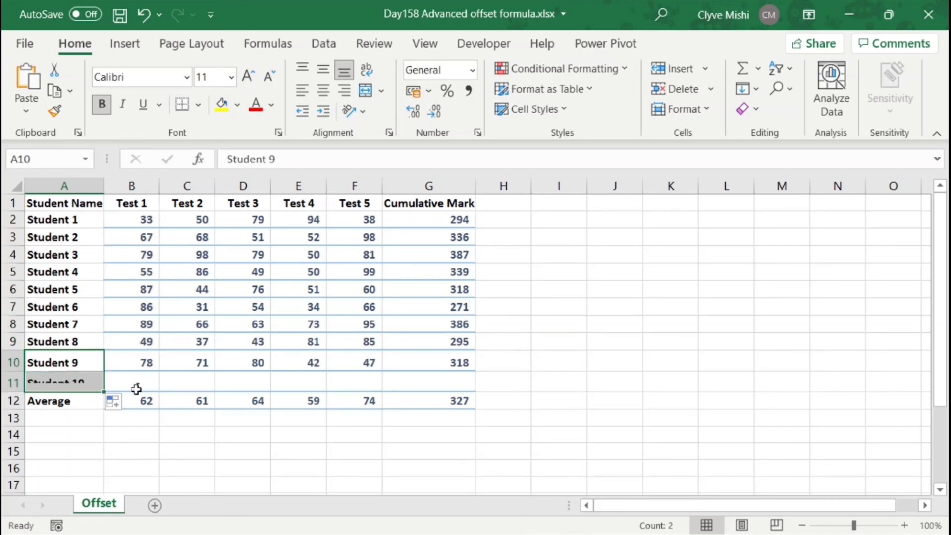
{"action": "left_click", "coordinate": [133, 389]}
{"action": "type", "text": "50"}
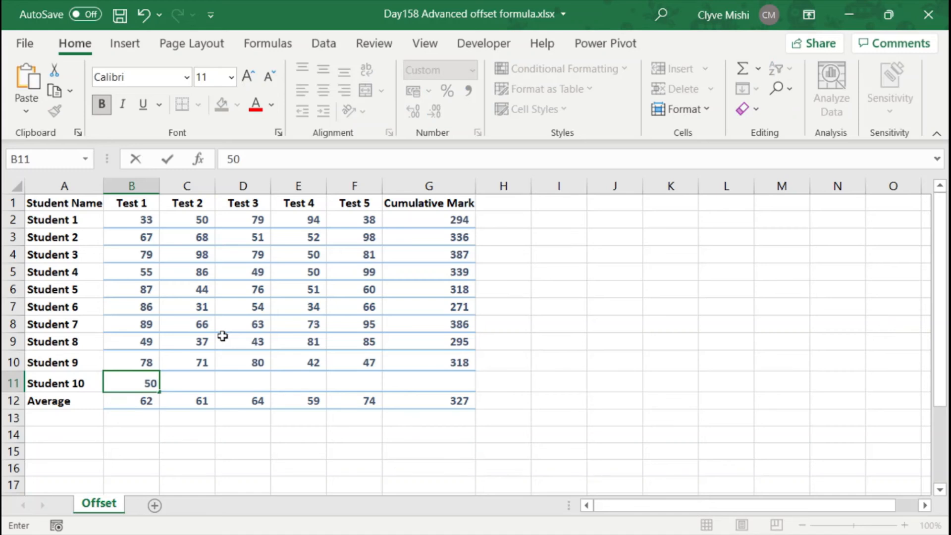
{"action": "key", "text": "ctrl+Return"}
Enter 0 as Student 10's marks for Test 2 through Test 5 in C11:F11.
{"action": "key", "text": "Right"}
{"action": "type", "text": "0"}
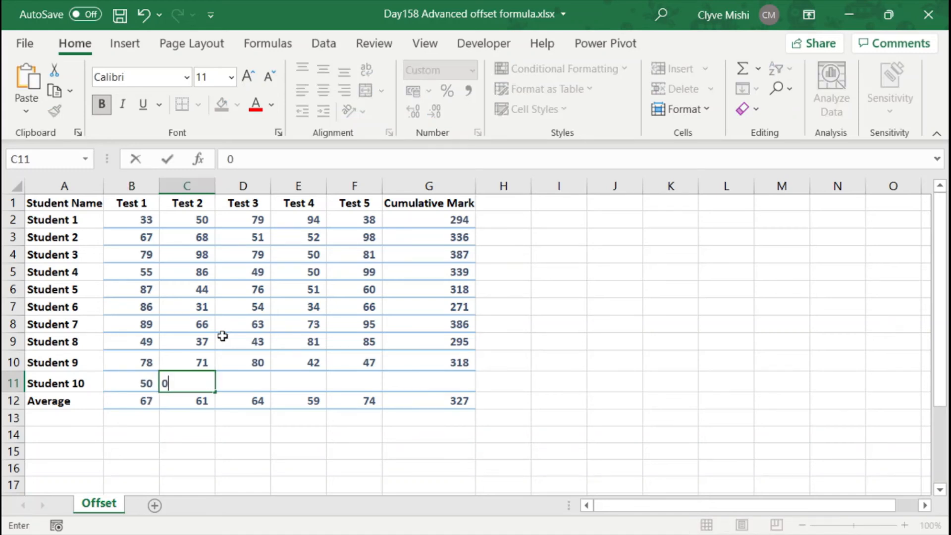
{"action": "key", "text": "Right"}
{"action": "type", "text": "0"}
{"action": "key", "text": "Right"}
{"action": "type", "text": "0"}
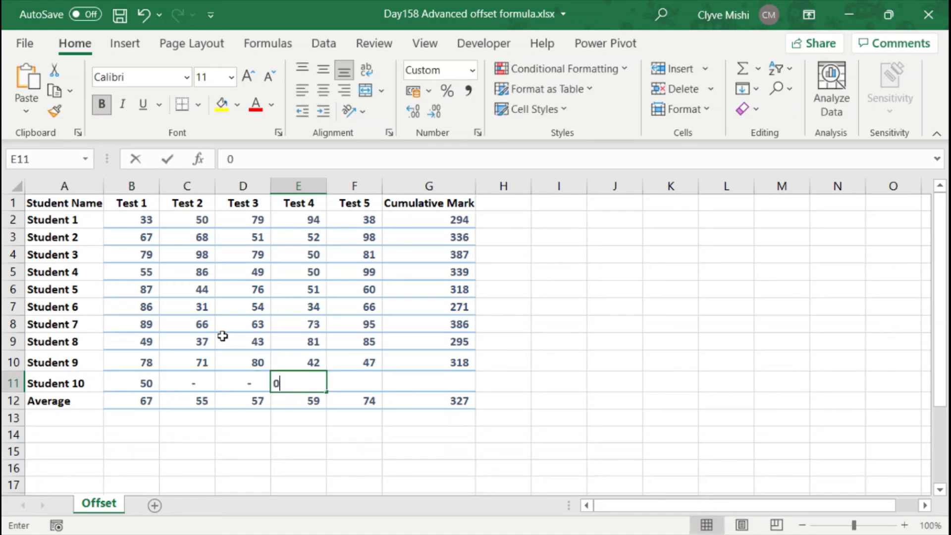
{"action": "key", "text": "Right"}
{"action": "type", "text": "0"}
{"action": "key", "text": "Right"}
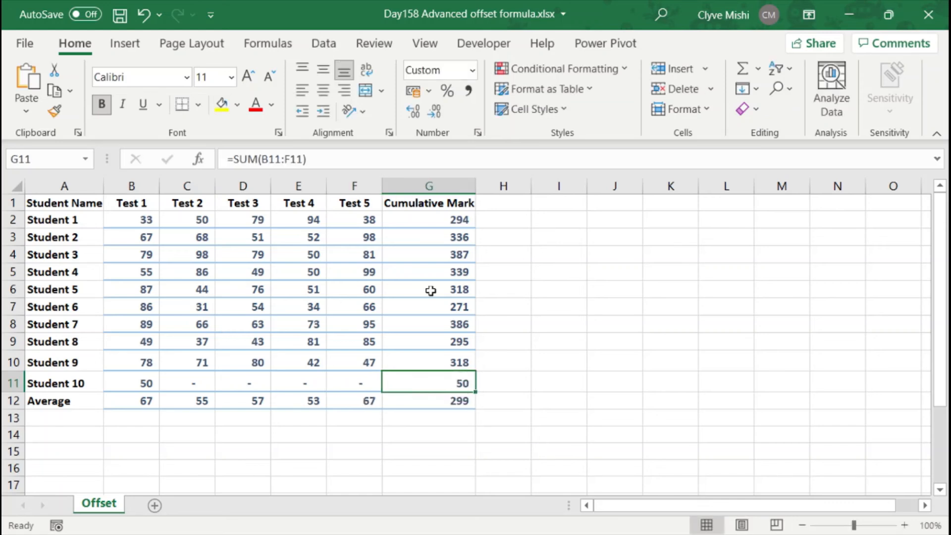
Check the G11 sum formula, replace G2 with =SUM(OFFSET(G2;0;-1;1;-COLUMN()+2)), clear the stray copy in I2, and fill G2 down to G11.
{"action": "double_click", "coordinate": [458, 382]}
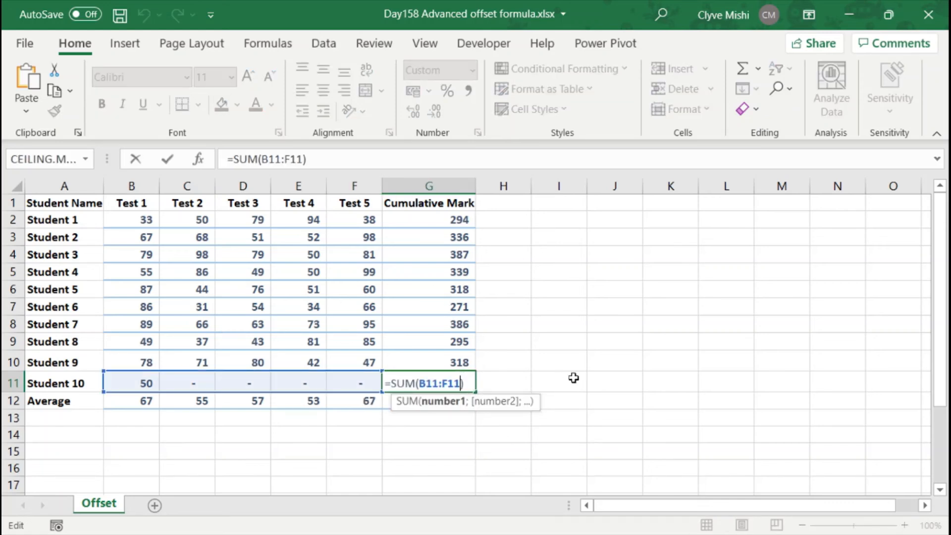
{"action": "key", "text": "Return"}
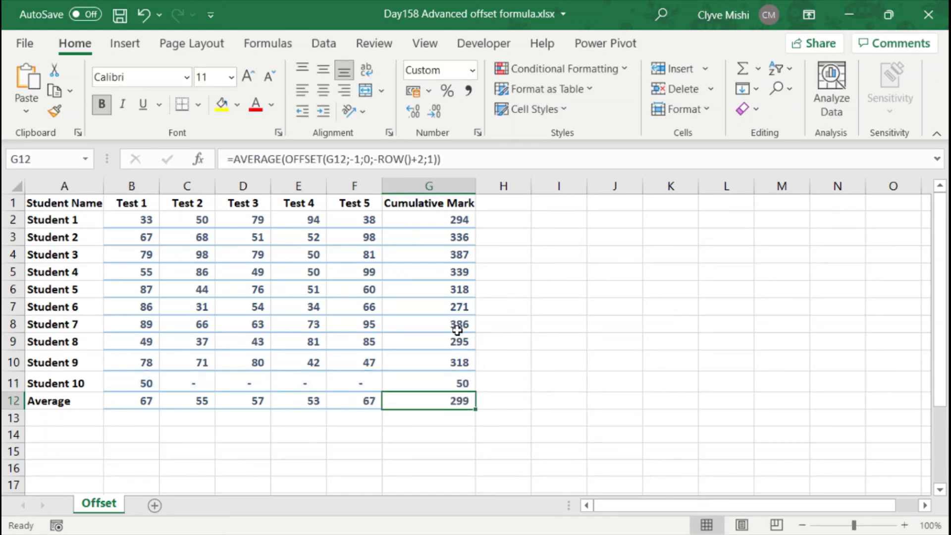
{"action": "left_click", "coordinate": [449, 218]}
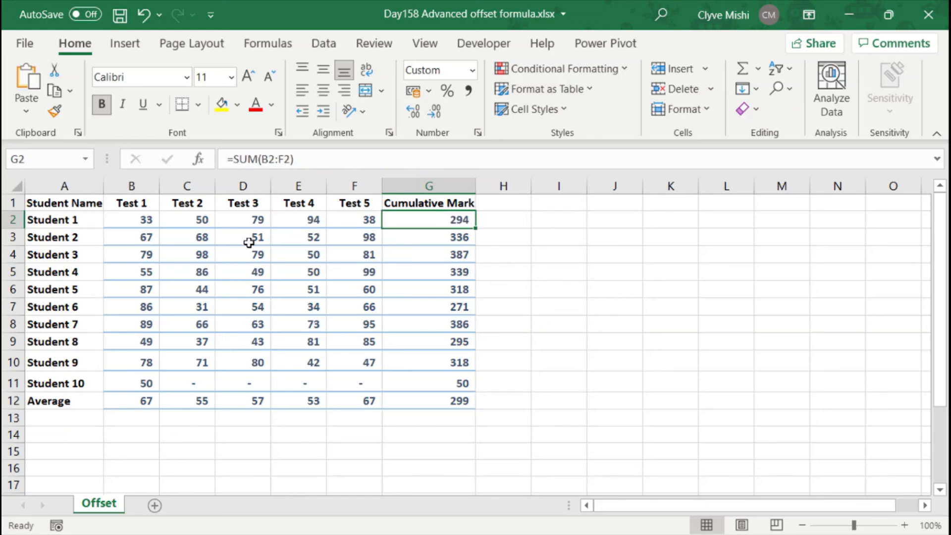
{"action": "type", "text": "=SUM(OFFSET(G2;0;-1;1;-COLUMN()+2))"}
{"action": "left_click", "coordinate": [551, 224]}
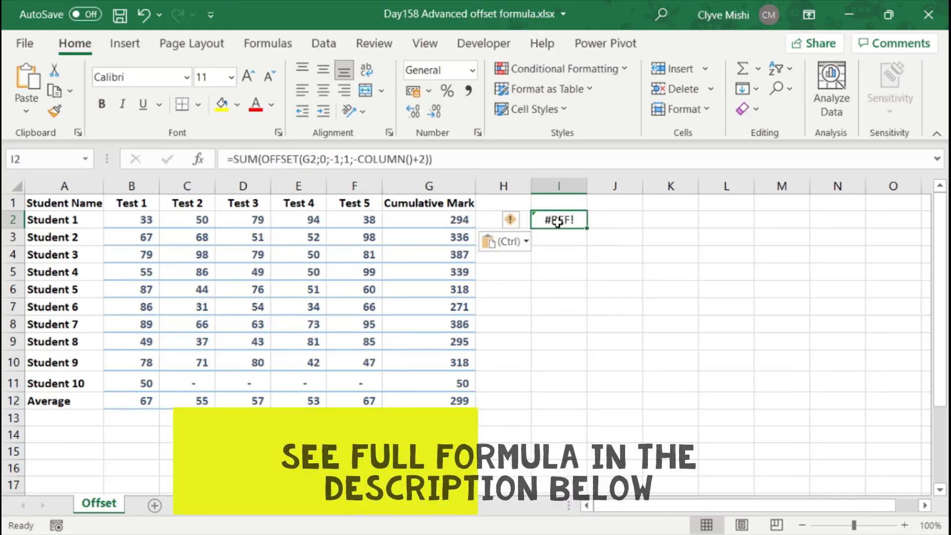
{"action": "key", "text": "Delete"}
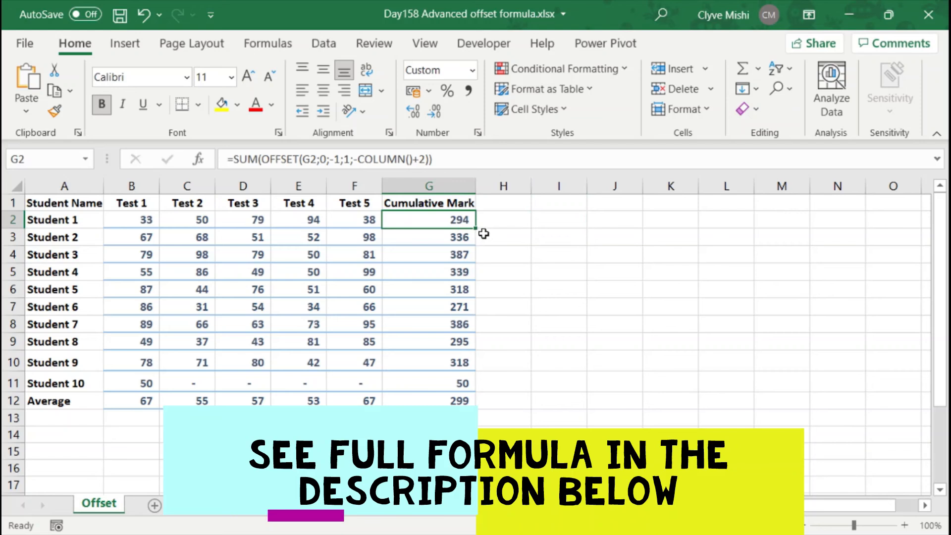
{"action": "left_click_drag", "start_coordinate": [476, 229], "coordinate": [466, 393]}
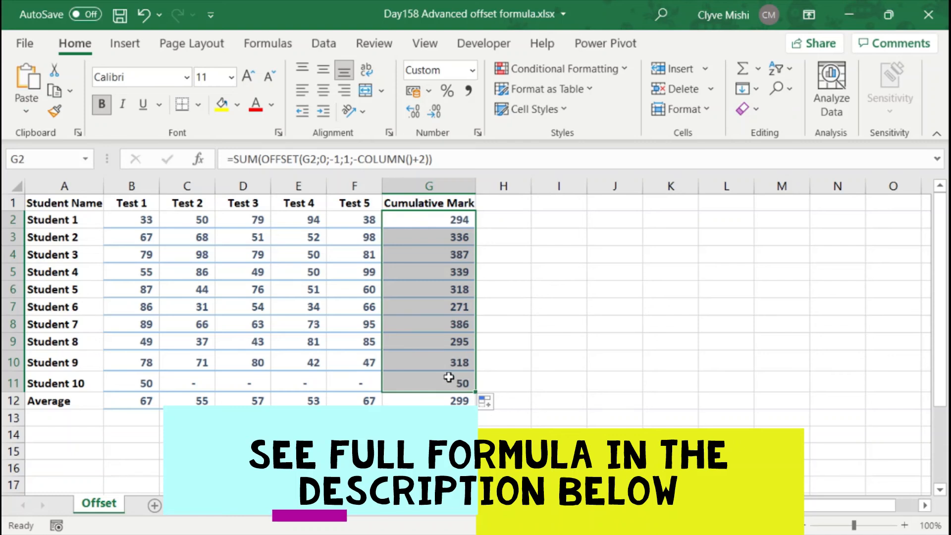
Inspect the OFFSET-based cumulative mark formulas in G11 and G2 without changing them.
{"action": "double_click", "coordinate": [436, 381]}
{"action": "key", "text": "Return"}
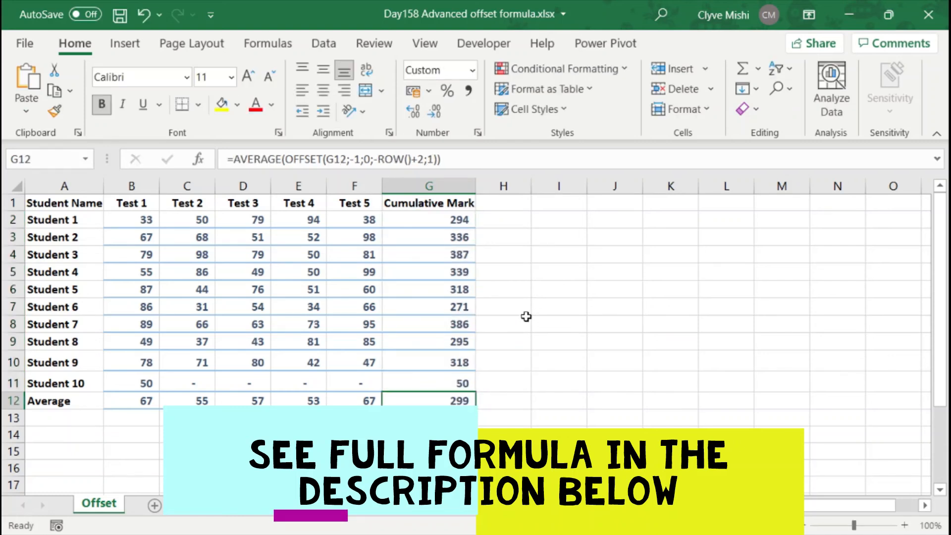
{"action": "double_click", "coordinate": [452, 220]}
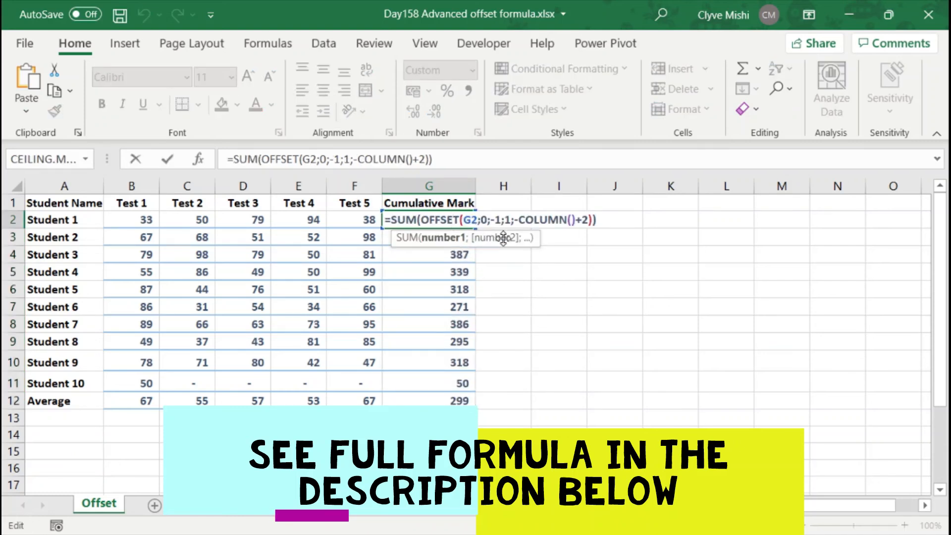
{"action": "key", "text": "Return"}
{"action": "left_click", "coordinate": [441, 219]}
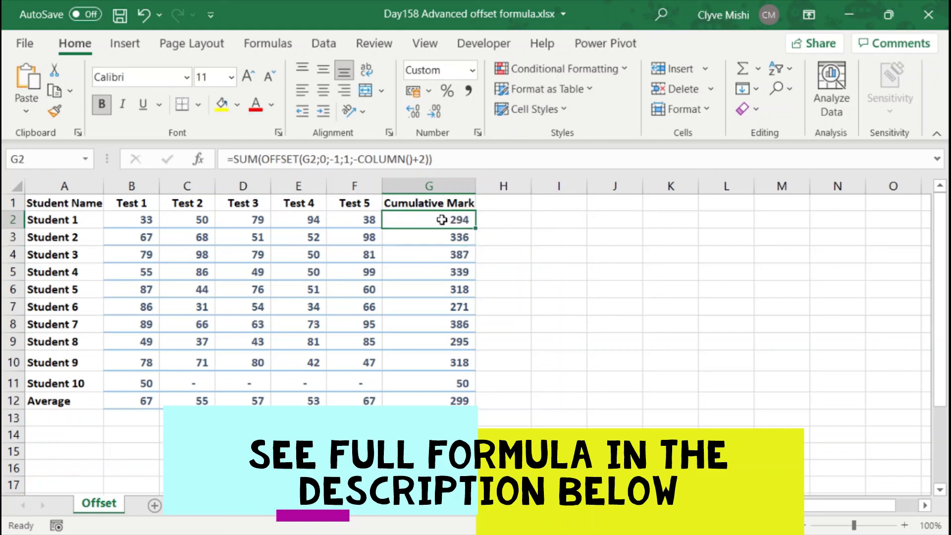
Insert a blank column between Test 5 and the Cumulative Mark column.
{"action": "left_click", "coordinate": [424, 186]}
{"action": "right_click", "coordinate": [424, 189]}
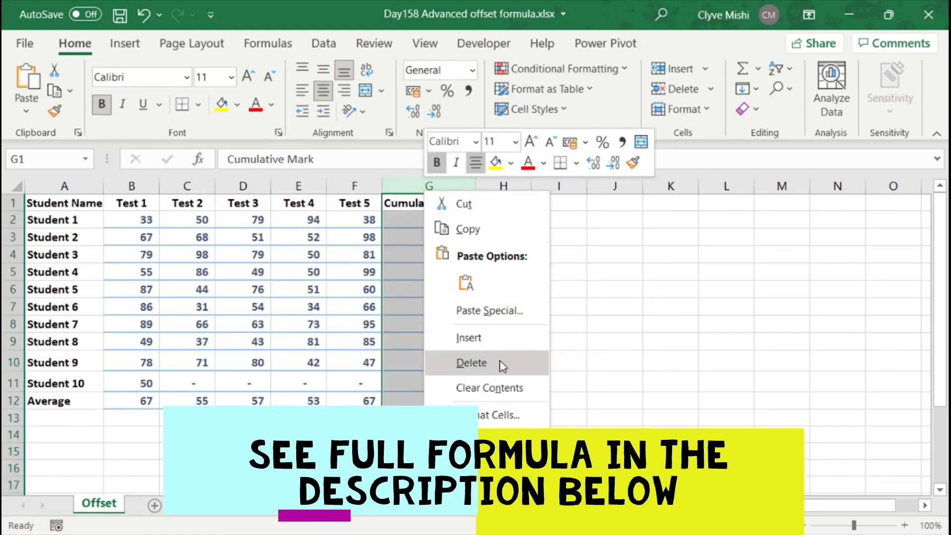
{"action": "left_click", "coordinate": [473, 337]}
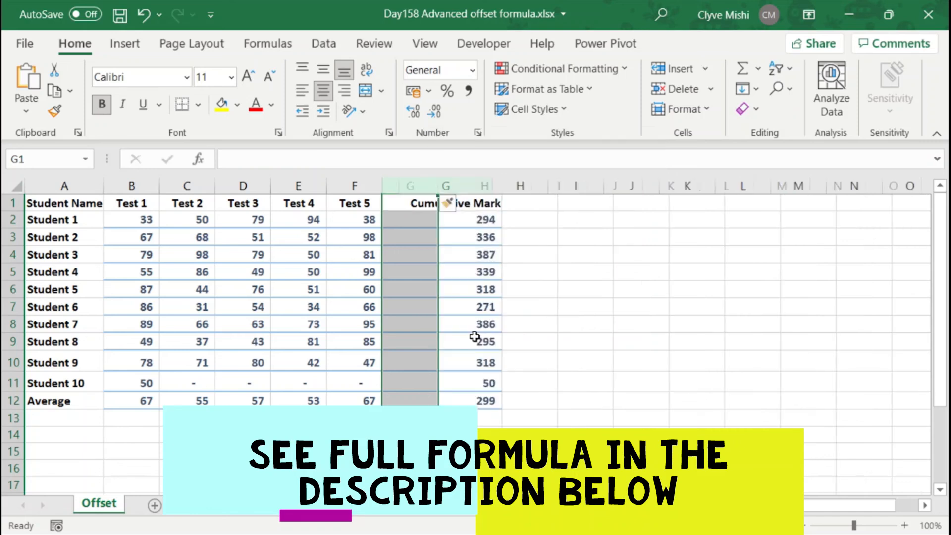
Enter trial marks 1, 2 and 3 in G2:G4 to test the Cumulative Mark formulas.
{"action": "left_click", "coordinate": [495, 219]}
{"action": "left_click", "coordinate": [406, 219]}
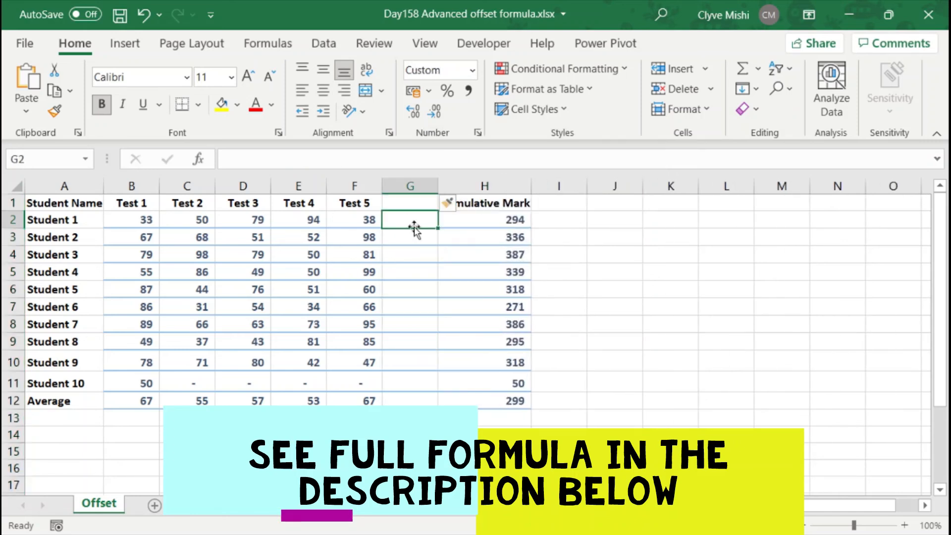
{"action": "type", "text": "1"}
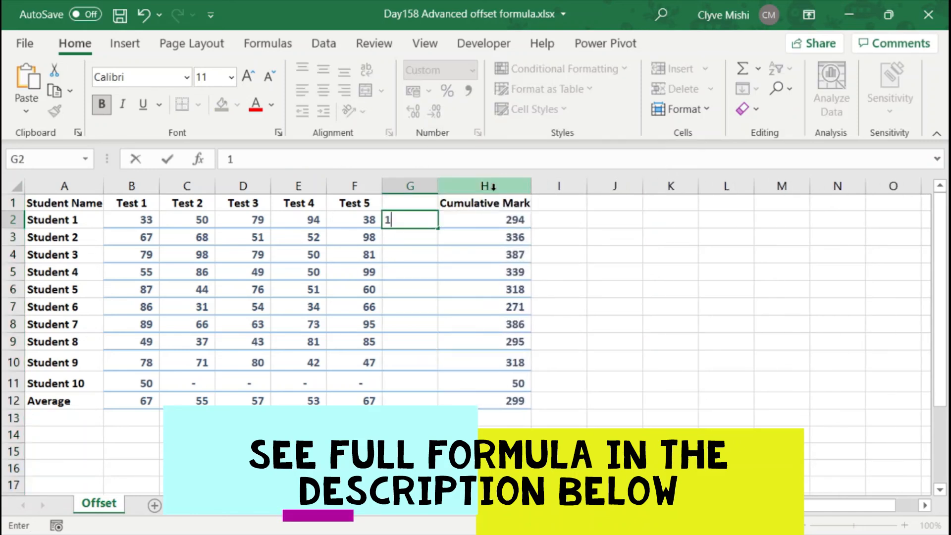
{"action": "key", "text": "Return"}
{"action": "type", "text": "2"}
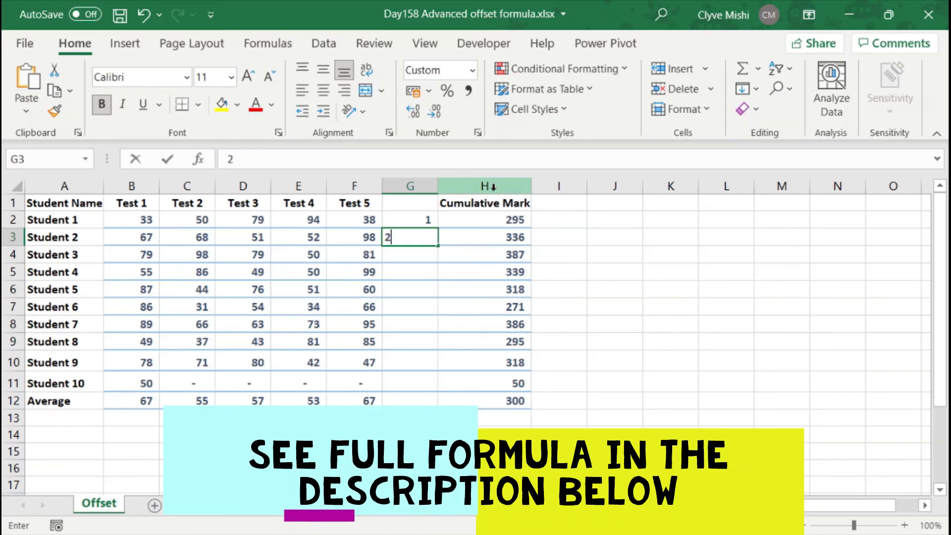
{"action": "key", "text": "Return"}
{"action": "type", "text": "3"}
{"action": "key", "text": "Return"}
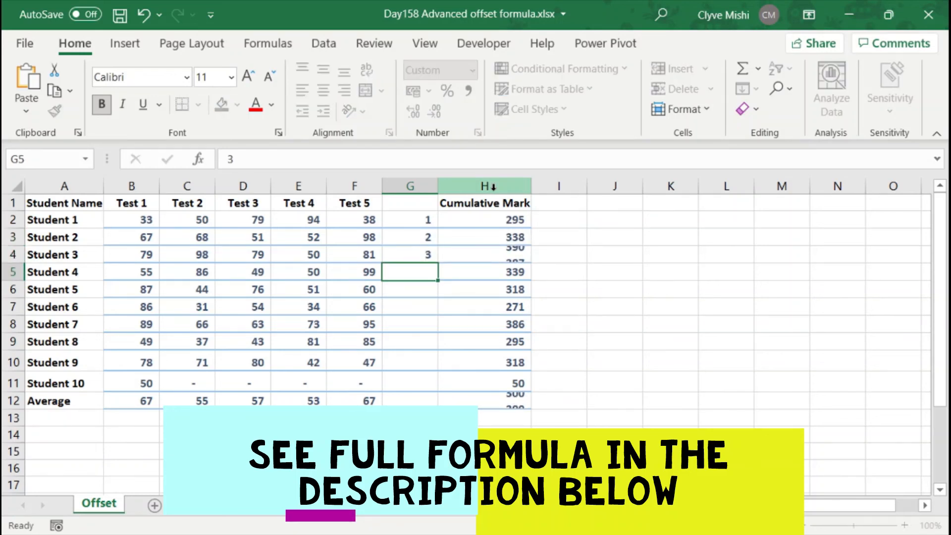
Set the new column's mark to 100 for Student 1 in G2 and 60 for Student 2 in G3.
{"action": "left_click", "coordinate": [417, 223]}
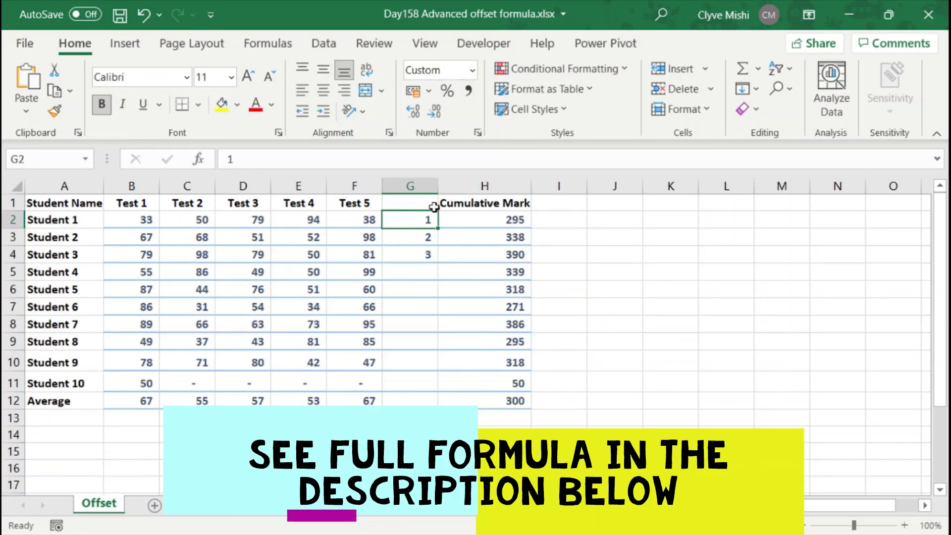
{"action": "type", "text": "11"}
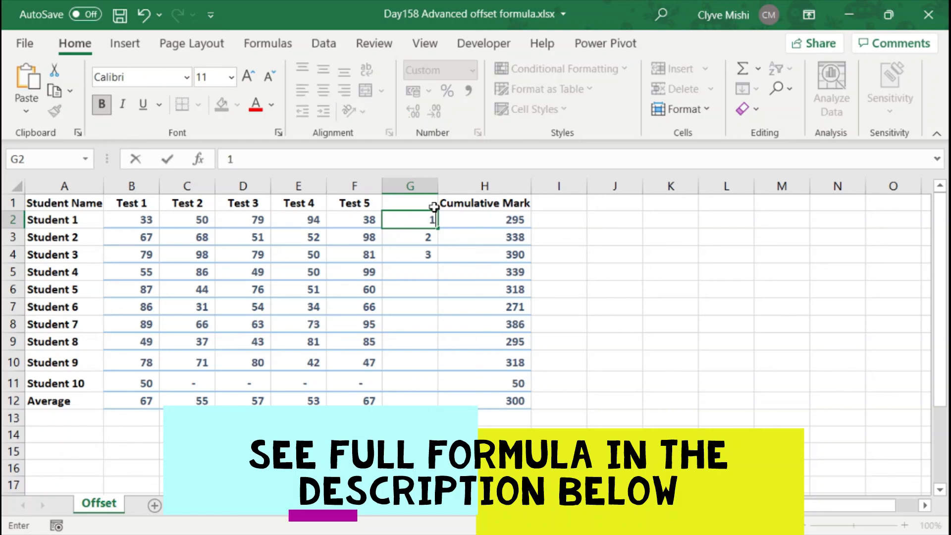
{"action": "type", "text": "00"}
{"action": "key", "text": "Return"}
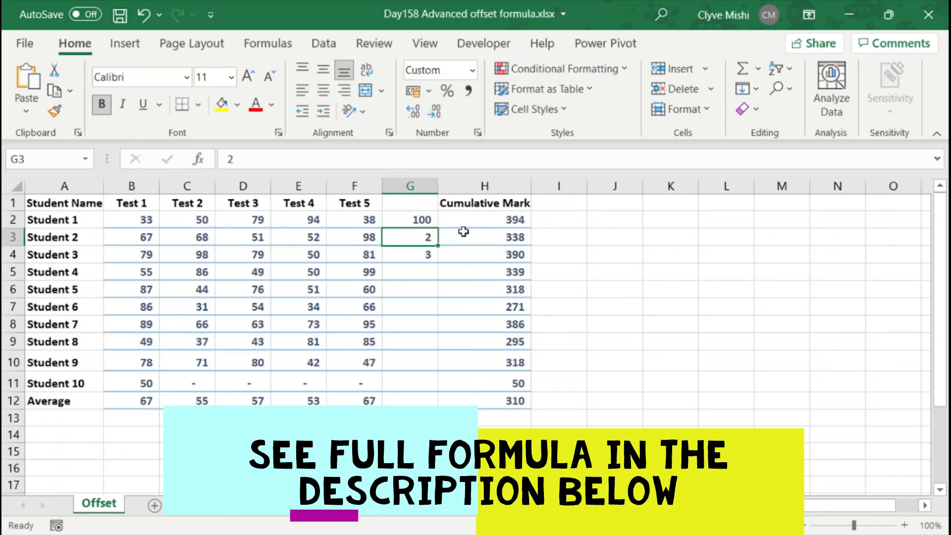
{"action": "type", "text": "60"}
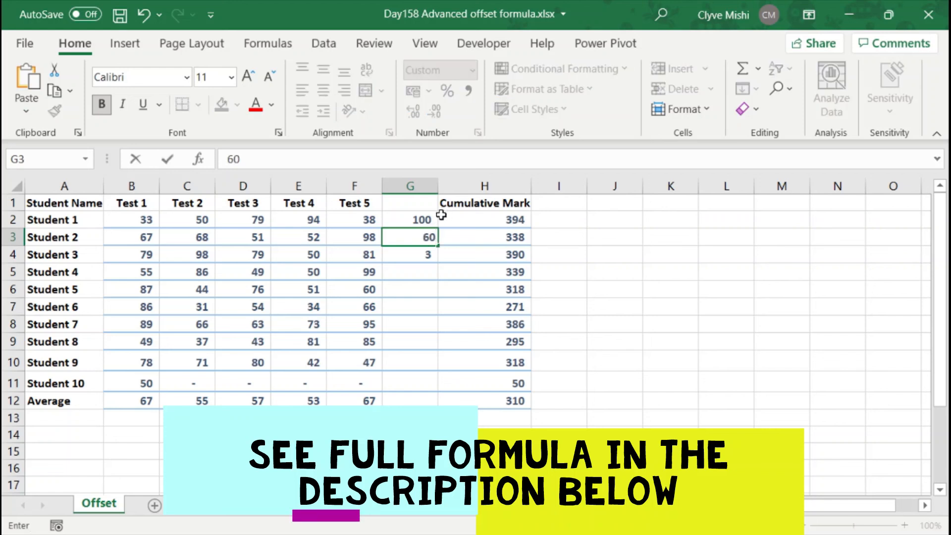
{"action": "key", "text": "Return"}
Copy the mark of 60 from G3 and paste it as values through G11.
{"action": "left_click", "coordinate": [430, 237]}
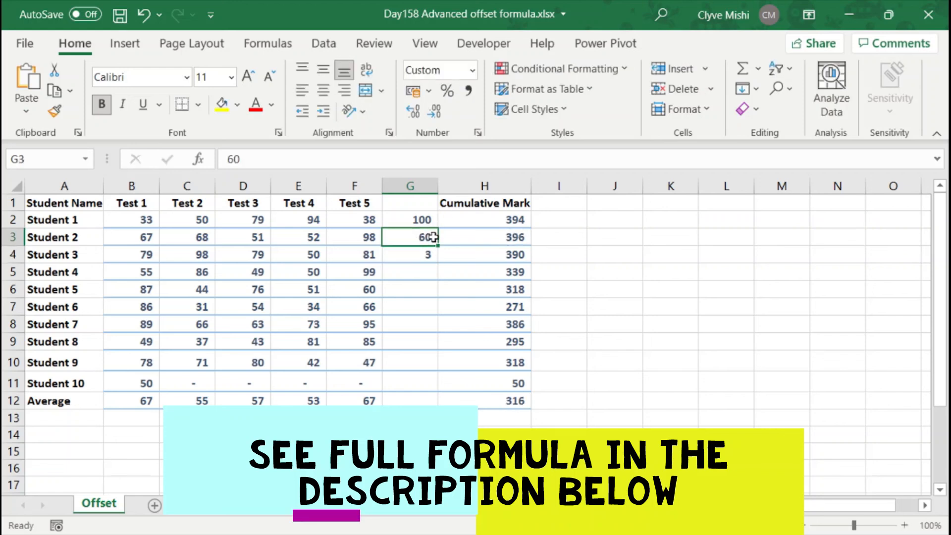
{"action": "key", "text": "ctrl+c"}
{"action": "left_click", "coordinate": [431, 381], "text": "shift"}
{"action": "right_click", "coordinate": [424, 322]}
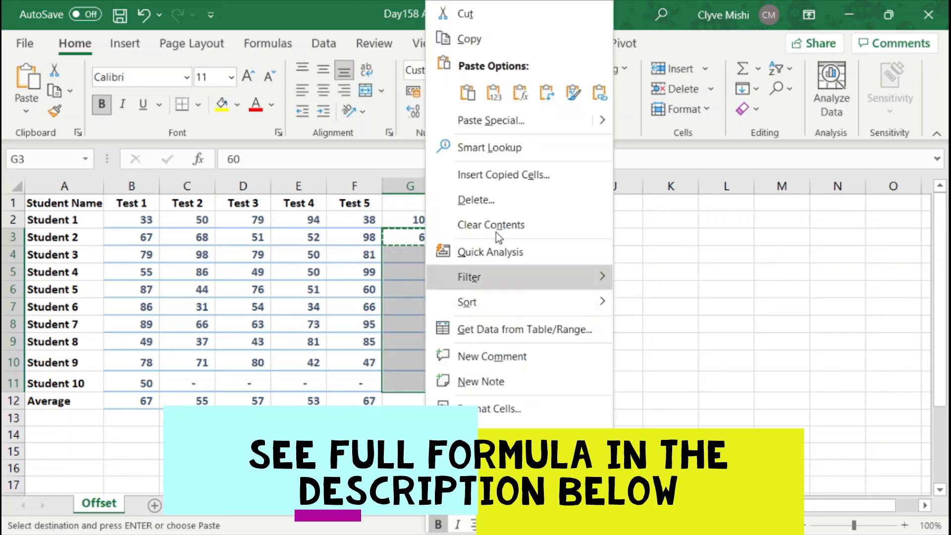
{"action": "left_click", "coordinate": [495, 95]}
Inspect the shifted Cumulative Mark formulas in H5 and H11, and open the H2 formula to view its references.
{"action": "left_click", "coordinate": [475, 275]}
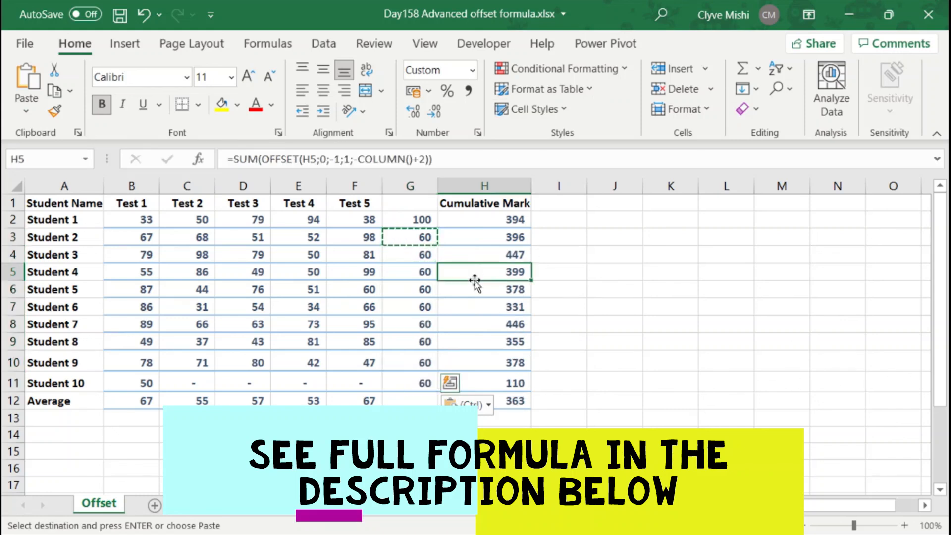
{"action": "left_click", "coordinate": [513, 378]}
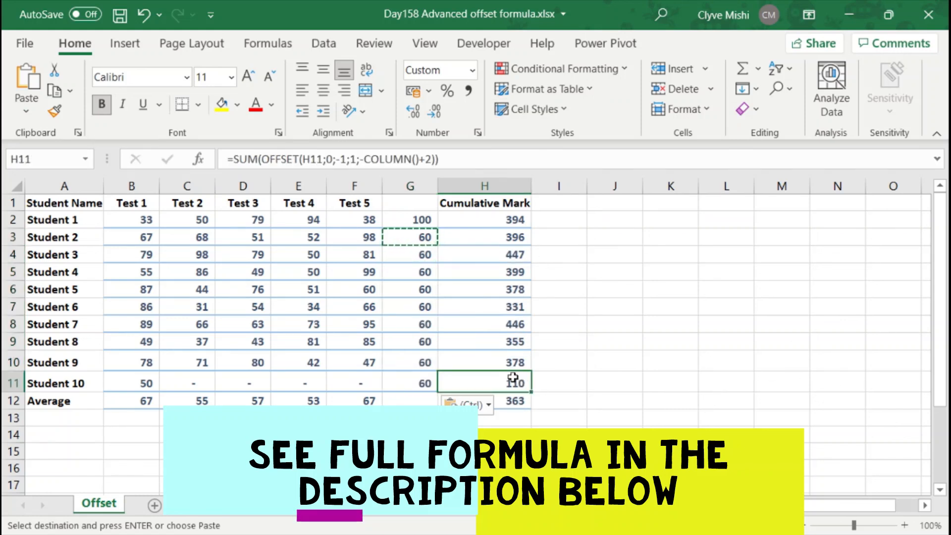
{"action": "double_click", "coordinate": [493, 220]}
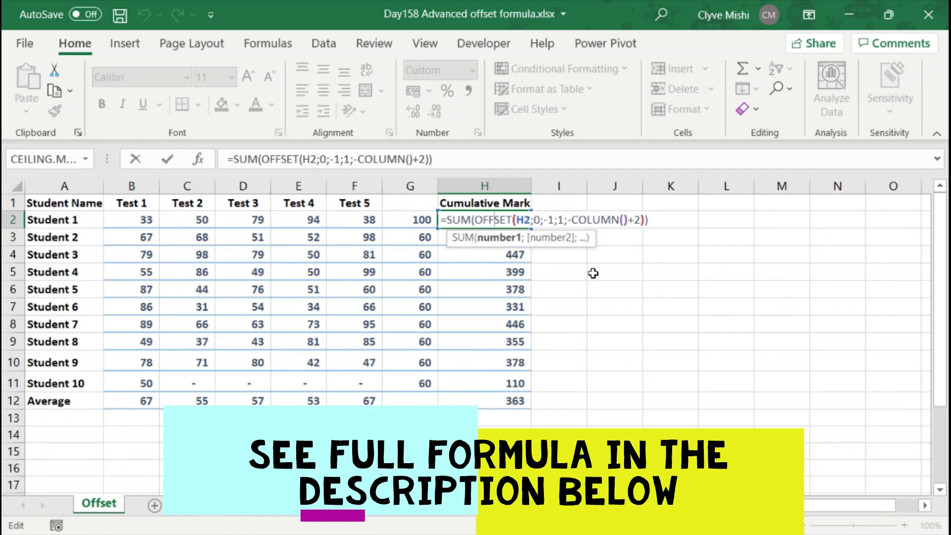